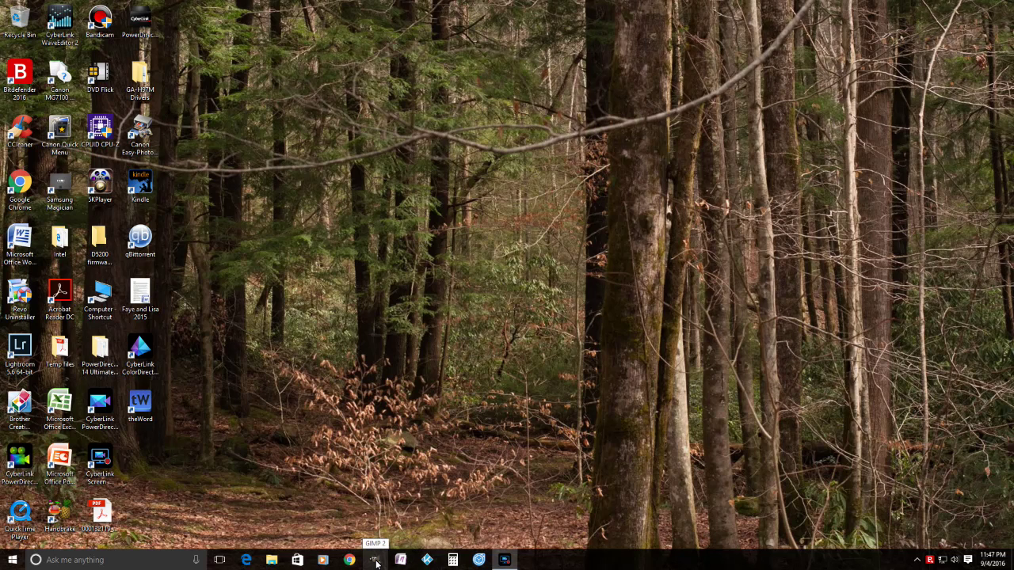
# - Launch GIMP and open American Flag.jpg from the Flag Video folder on the blue (J:) drive
pyautogui.click(375, 561)
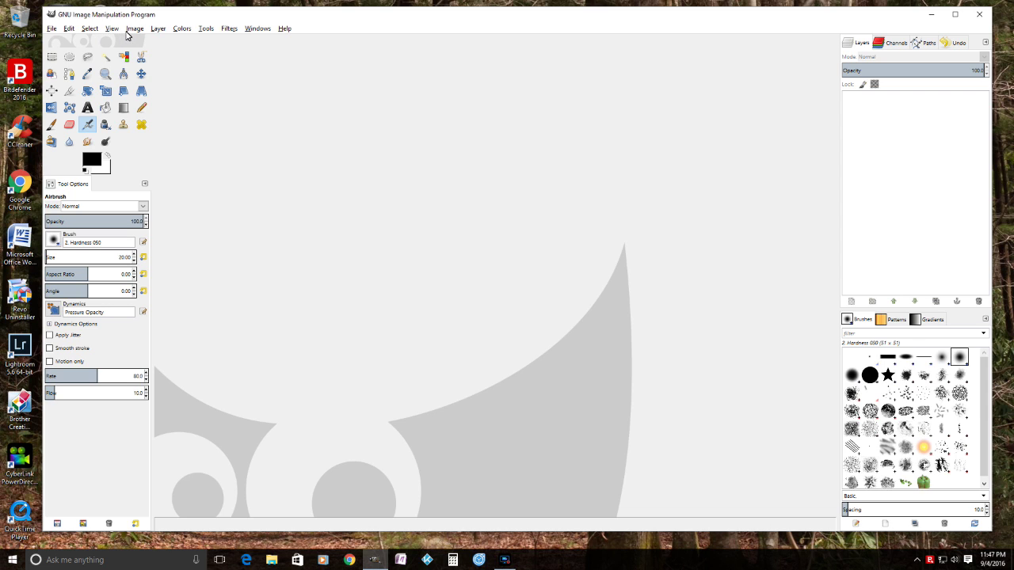
pyautogui.click(52, 31)
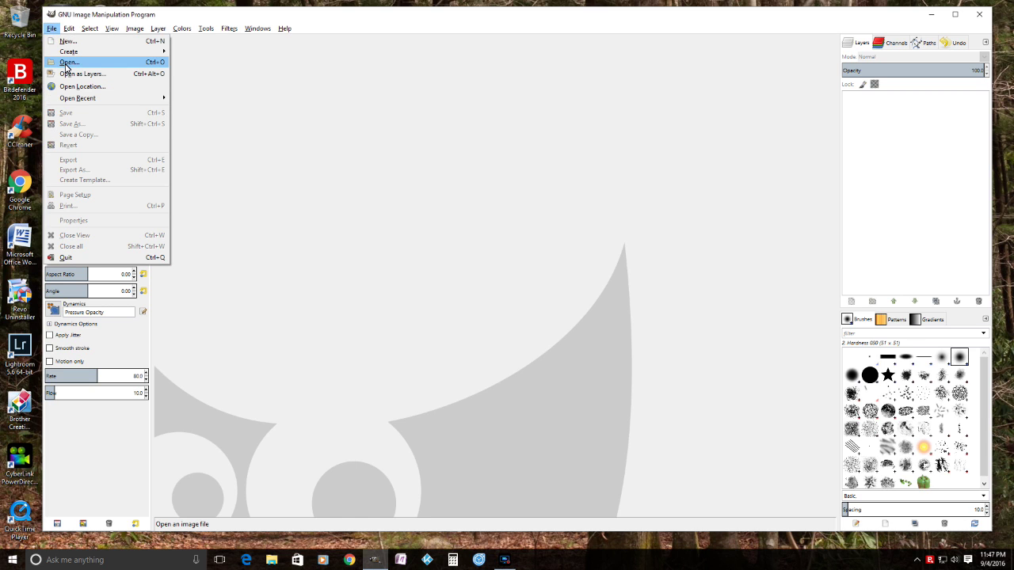
pyautogui.click(67, 63)
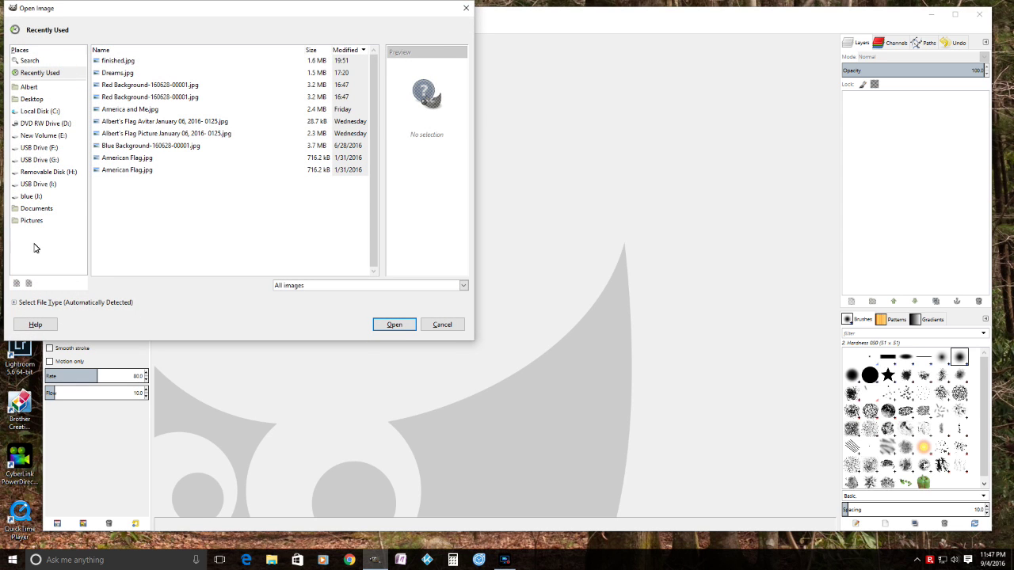
pyautogui.click(33, 197)
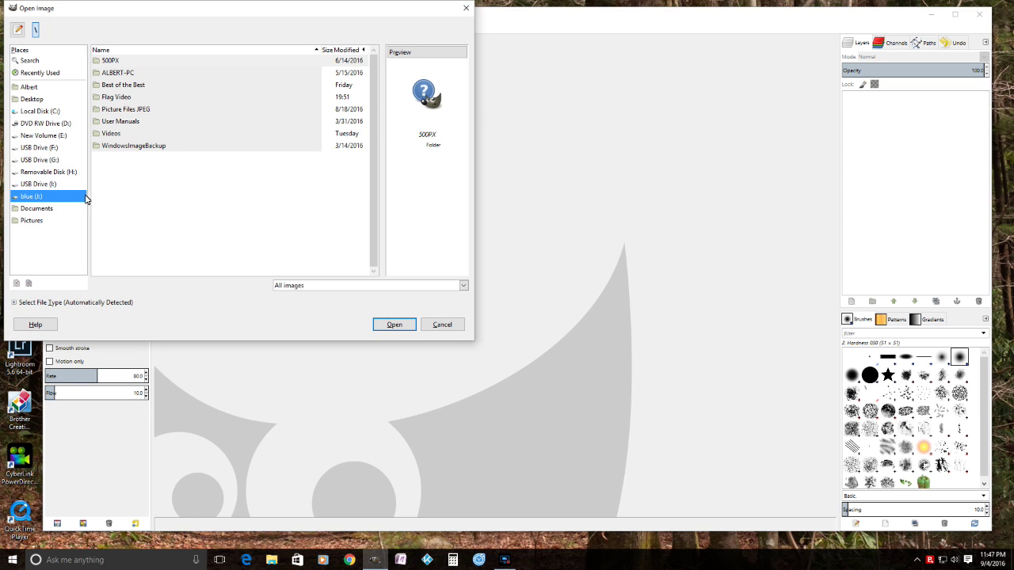
pyautogui.doubleClick(104, 101)
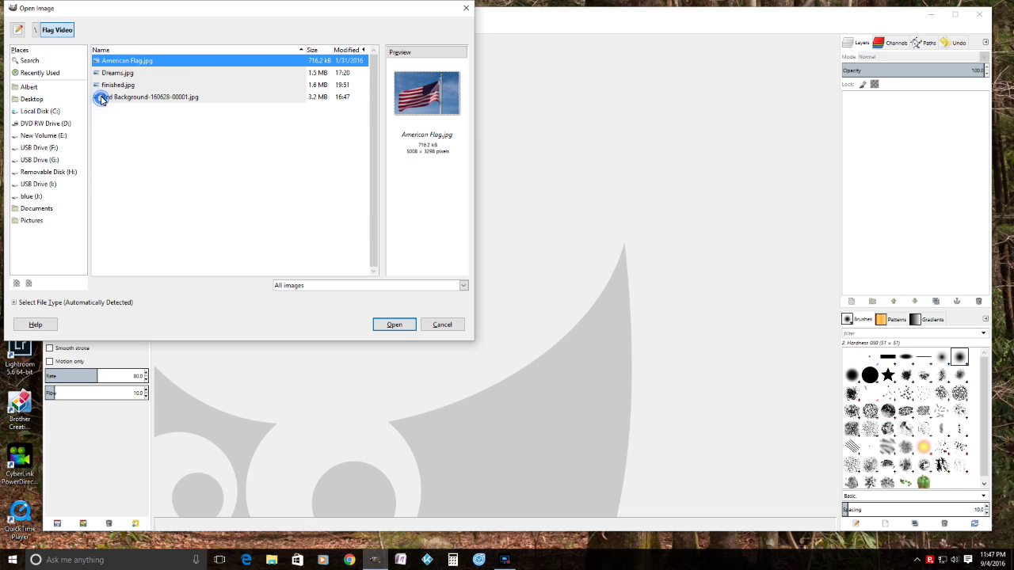
pyautogui.doubleClick(125, 63)
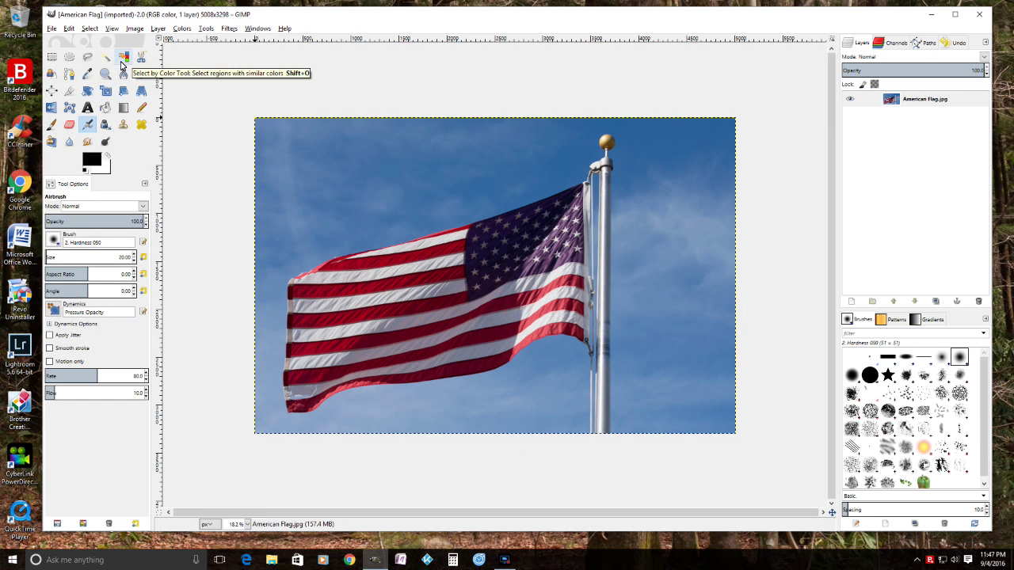
# - Open Red Background-160628-00001.jpg from the Flag Video folder as a second image
pyautogui.click(52, 28)
pyautogui.click(66, 64)
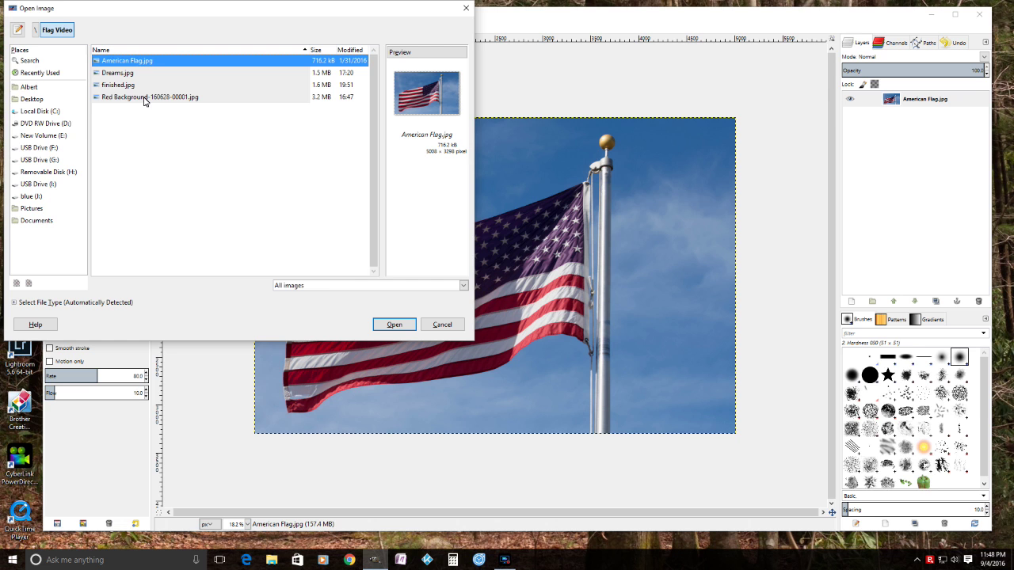
pyautogui.click(144, 99)
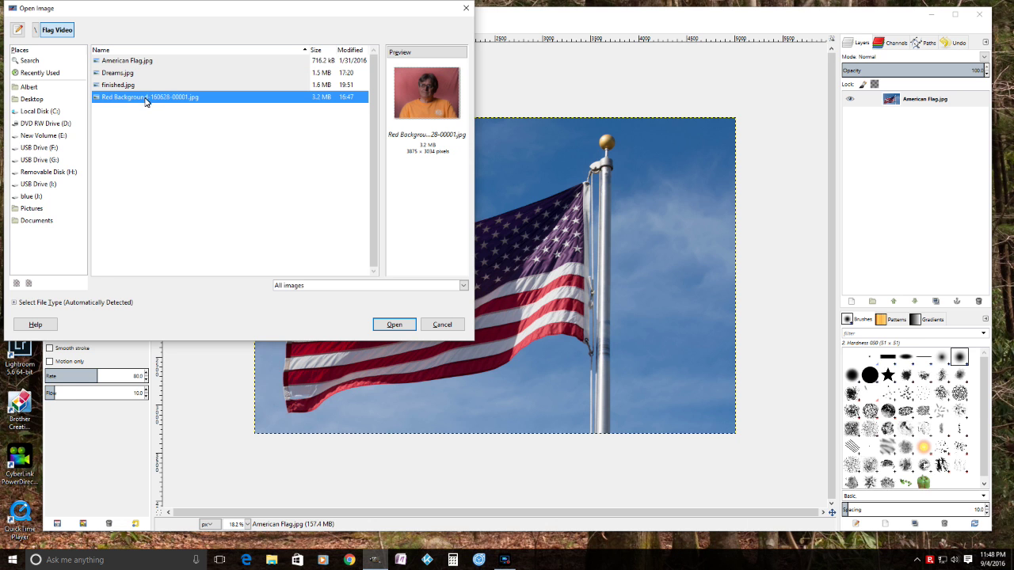
pyautogui.doubleClick(145, 98)
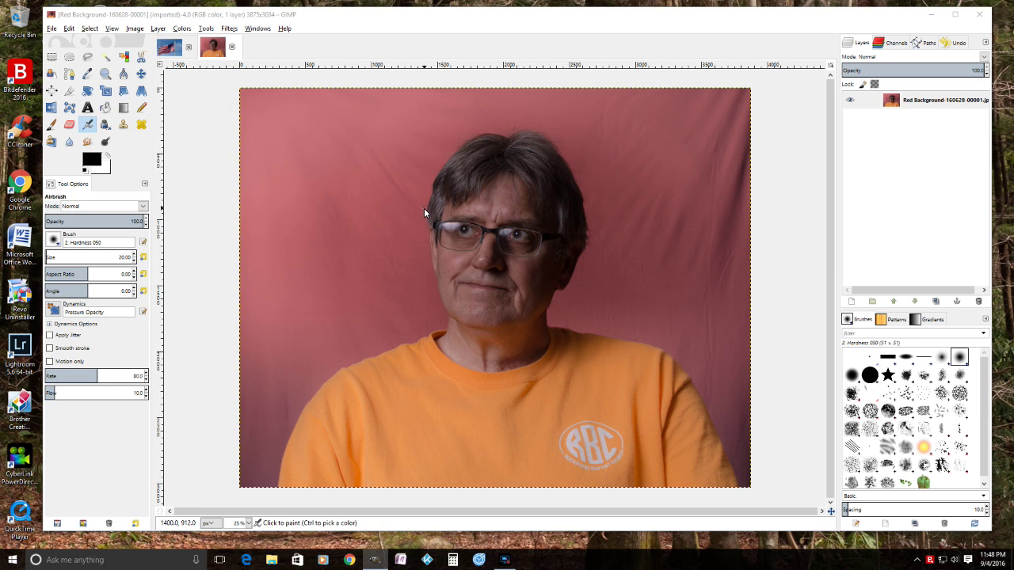
pyautogui.click(292, 193)
pyautogui.hotkey('ctrl', 'z')
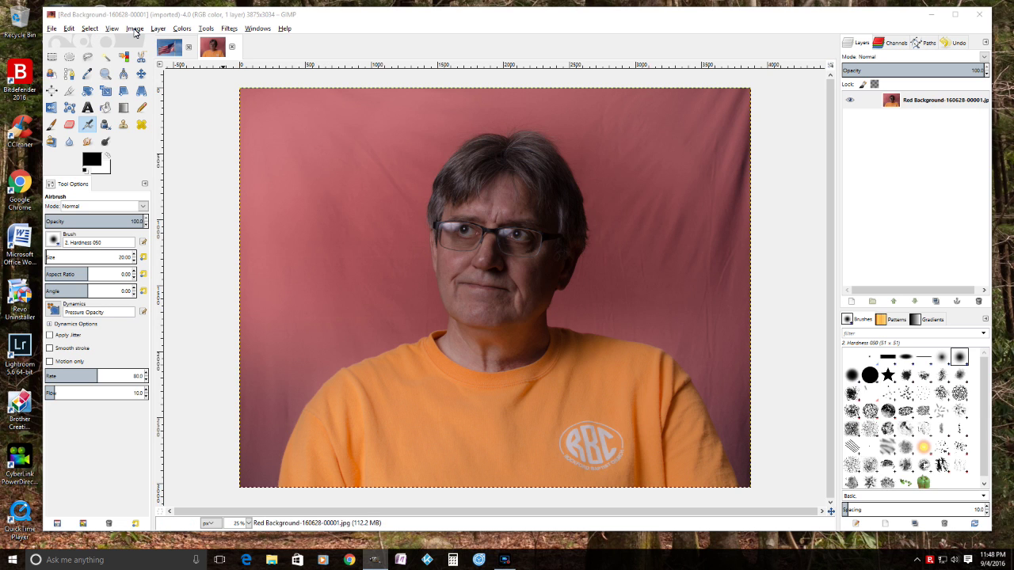
# - Scale the red-background portrait to a width of 3000 px, keeping its proportions and Cubic interpolation
pyautogui.click(135, 29)
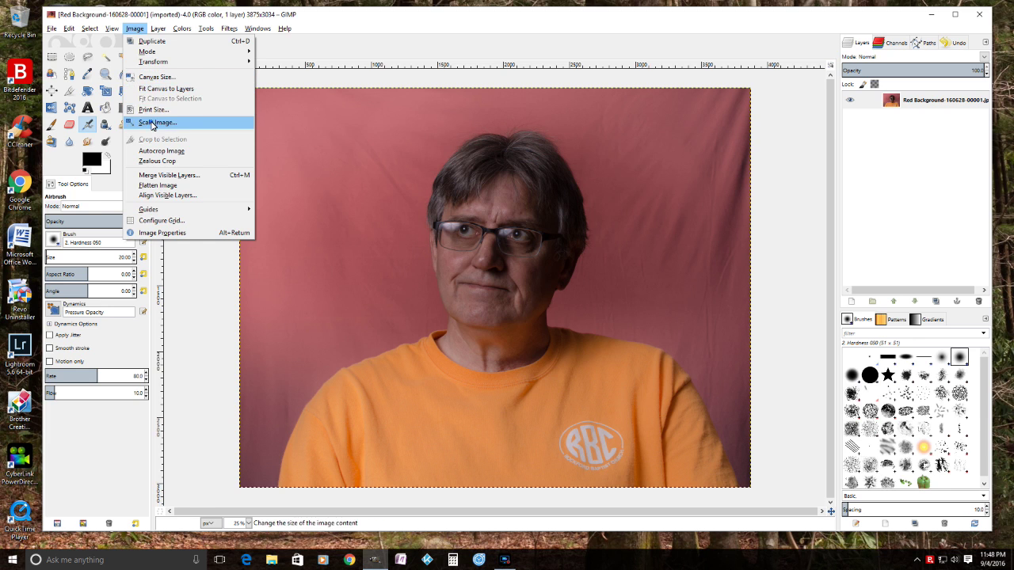
pyautogui.click(155, 121)
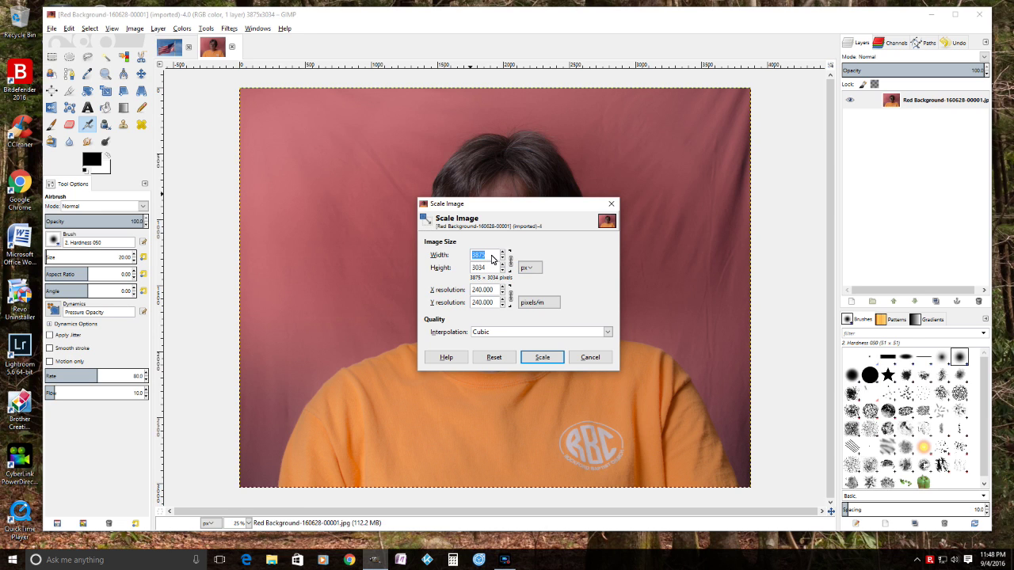
pyautogui.write('3000')
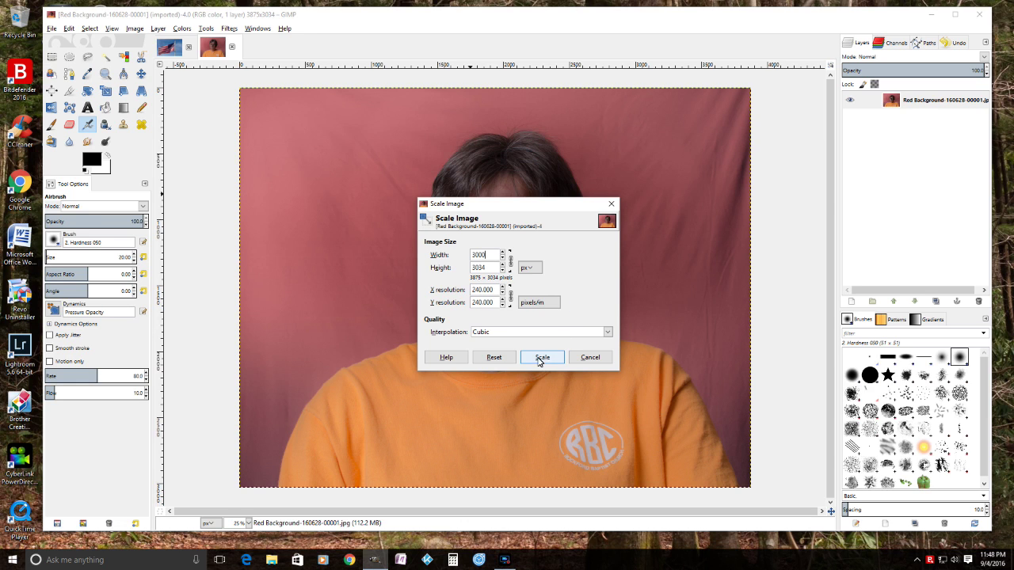
pyautogui.click(541, 359)
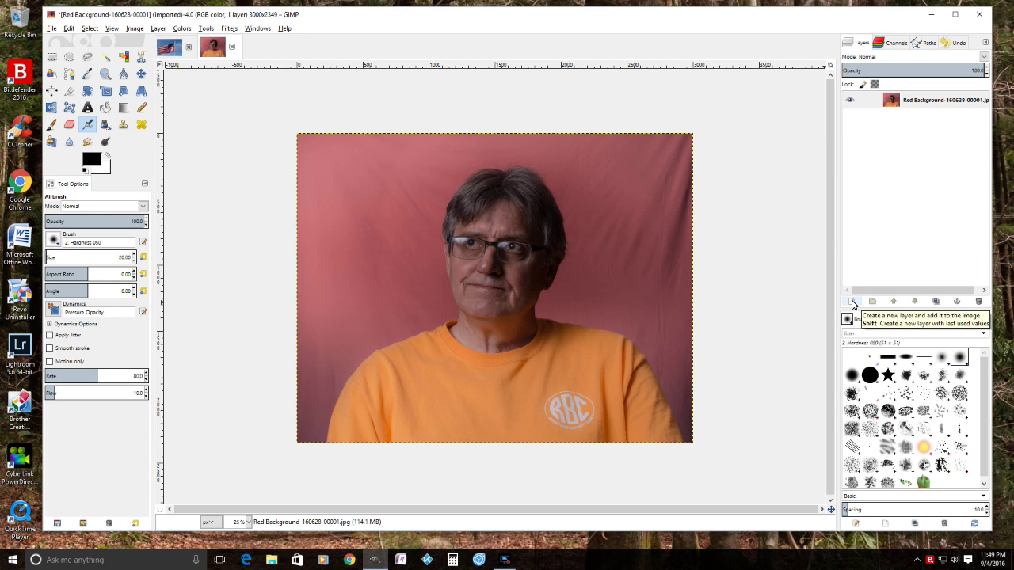
# - Add a transparent layer to the portrait and paste a copy of the photo layer above it as a layer named combined
pyautogui.click(852, 301)
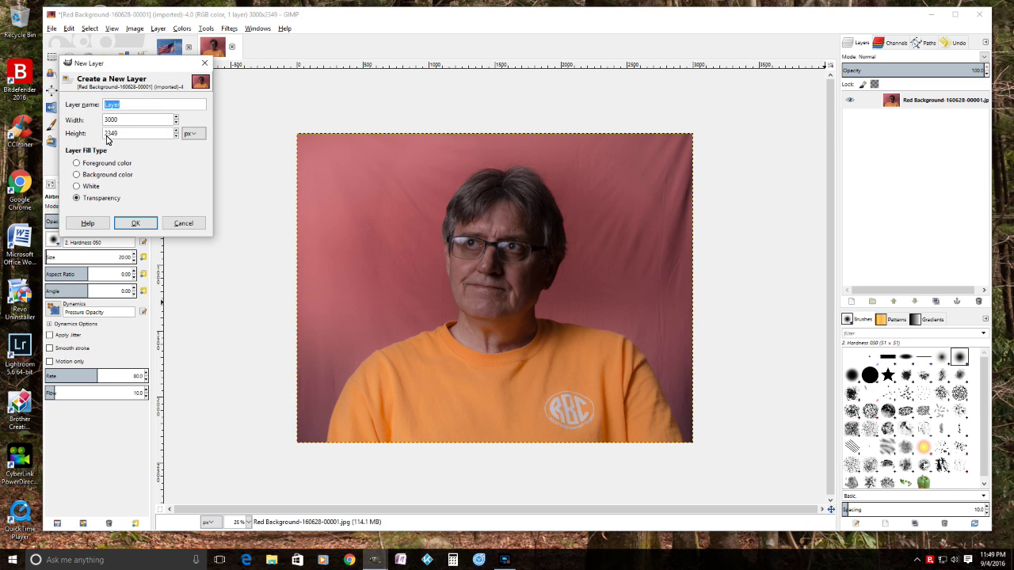
pyautogui.click(136, 225)
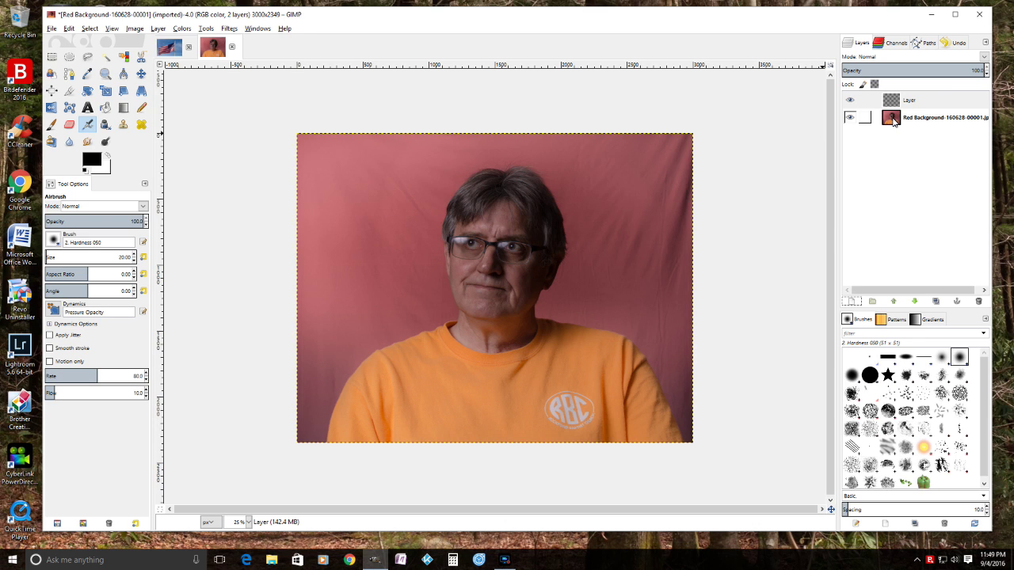
pyautogui.click(892, 119)
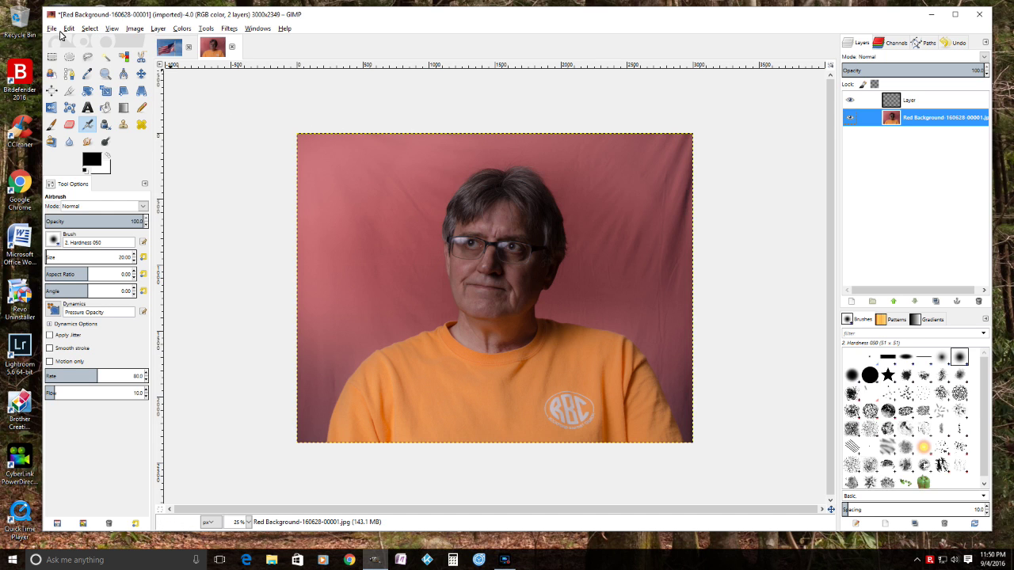
pyautogui.click(71, 30)
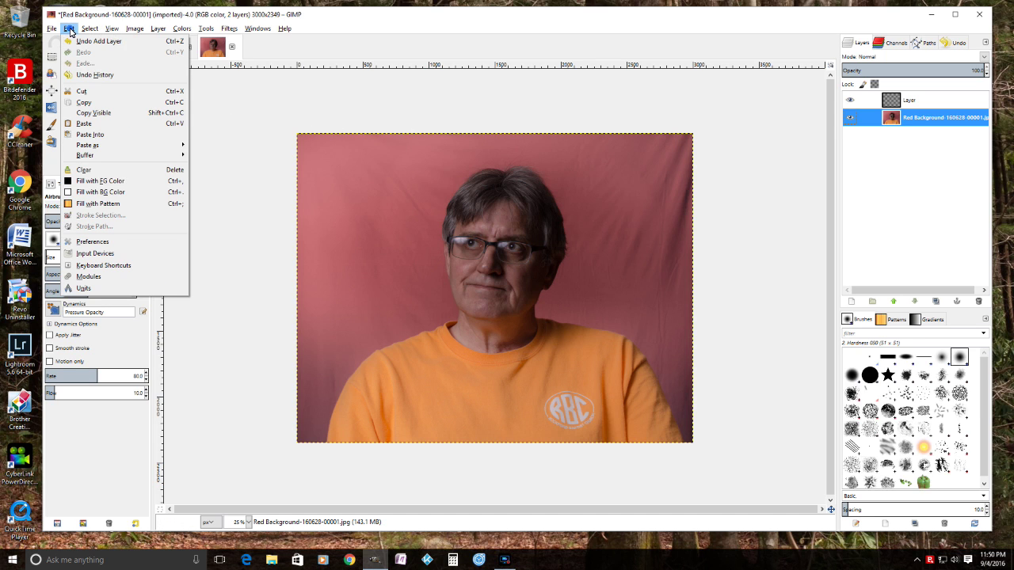
pyautogui.click(84, 102)
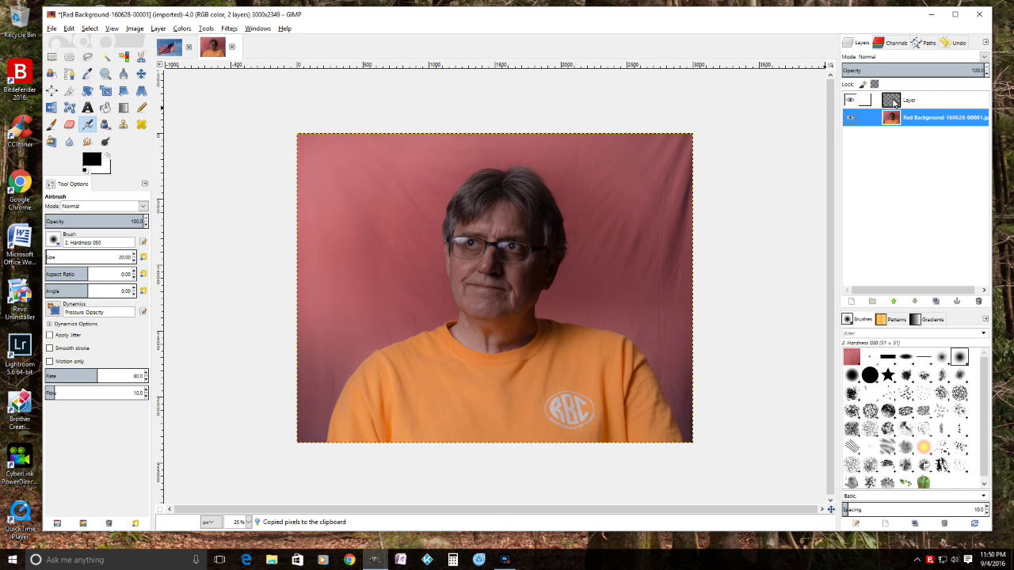
pyautogui.click(894, 103)
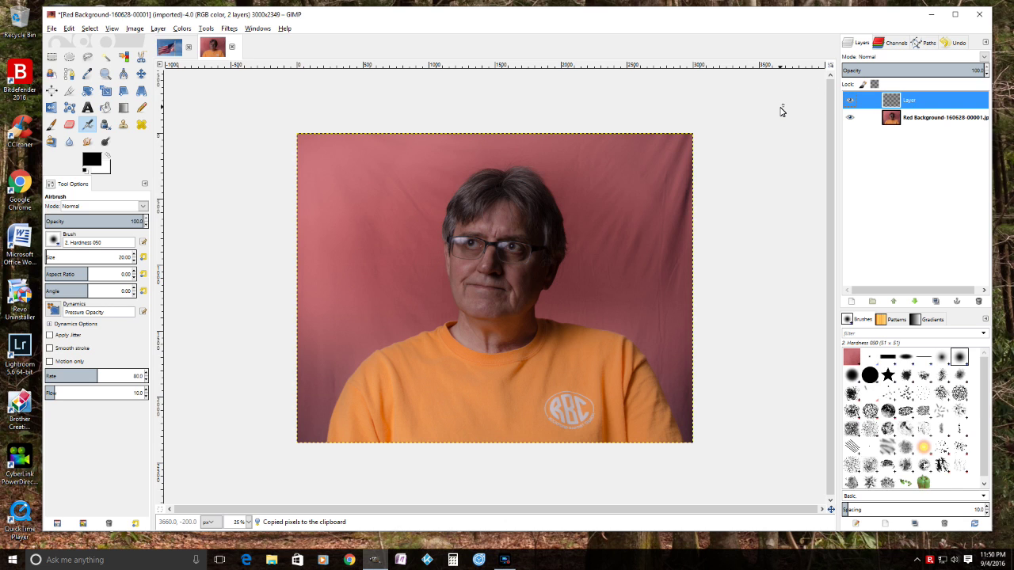
pyautogui.click(68, 32)
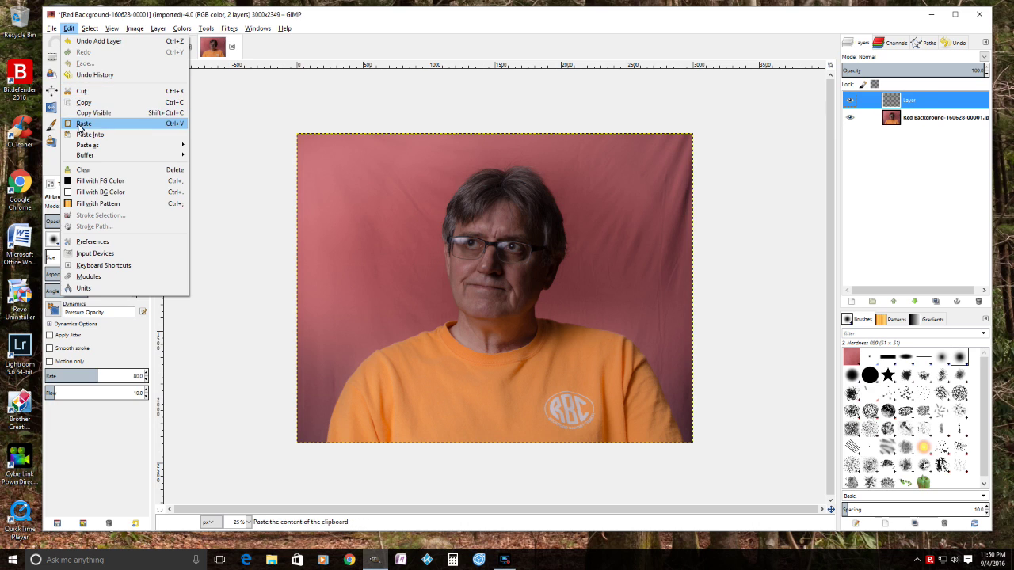
pyautogui.click(83, 124)
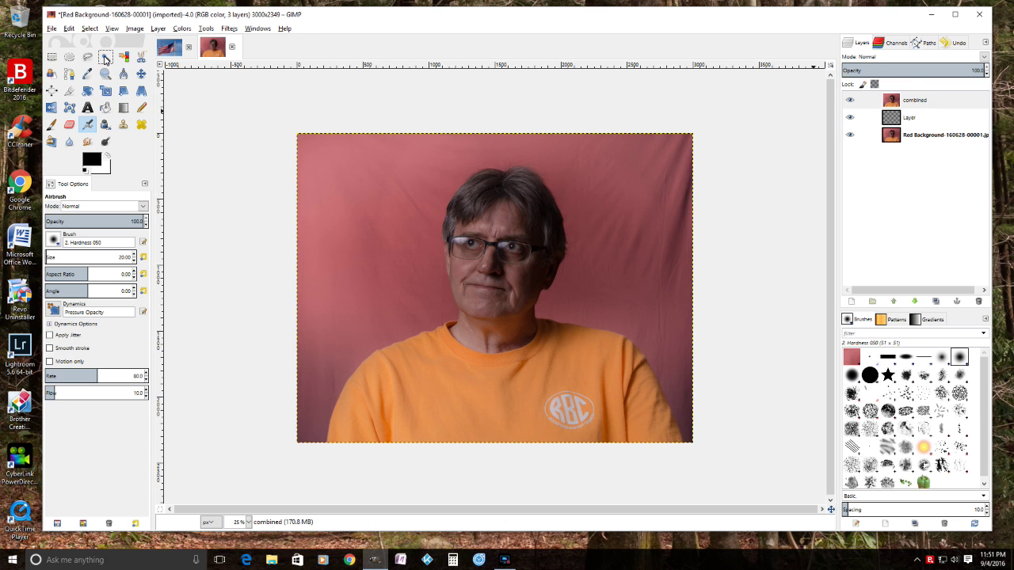
# - Fuzzy-select the bright upper-left part of the red backdrop with a threshold of 15
pyautogui.click(105, 57)
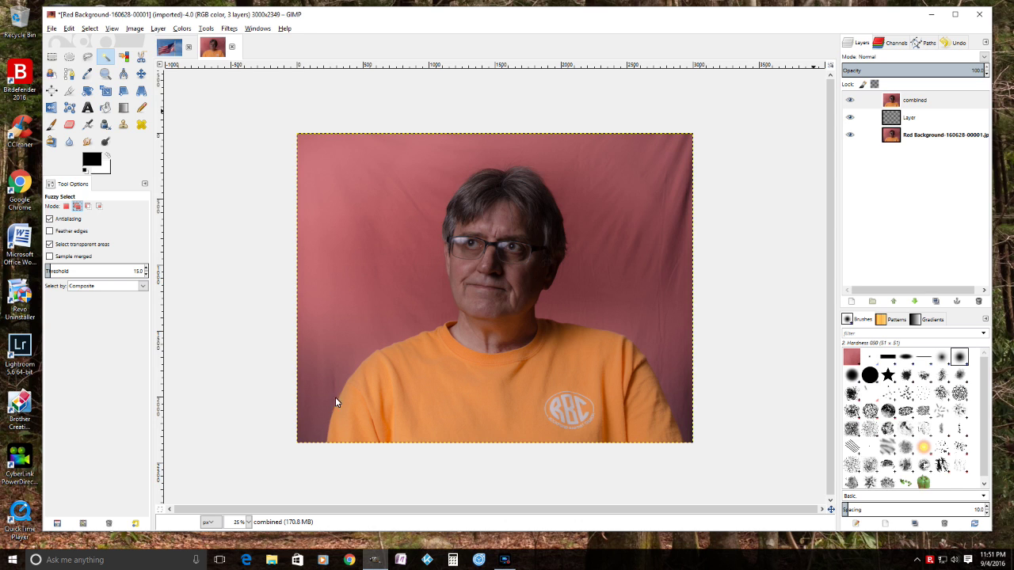
pyautogui.click(344, 207)
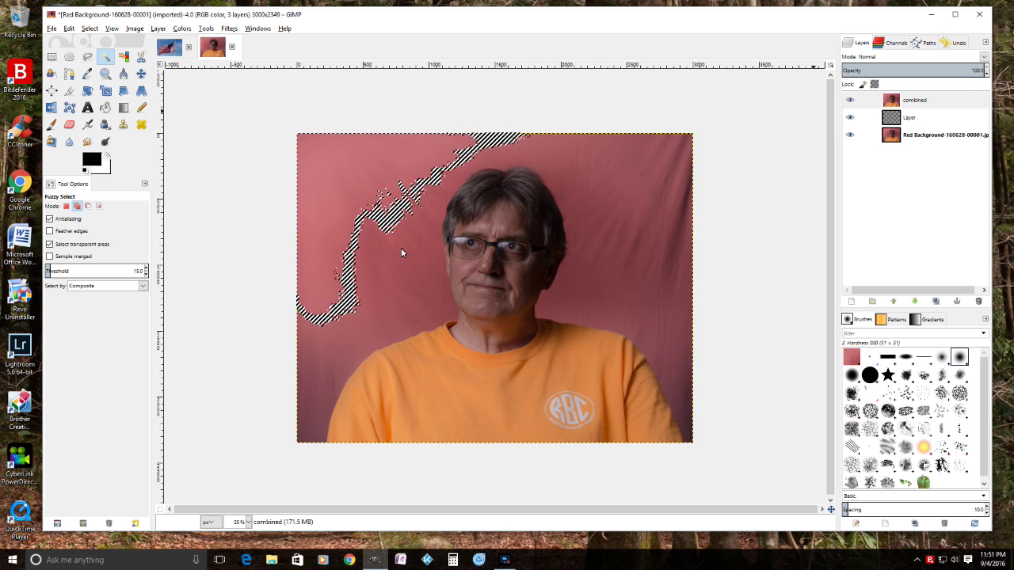
# - Try extending the selection from the backdrop to the right of the man's head, undoing each addition
pyautogui.click(586, 162)
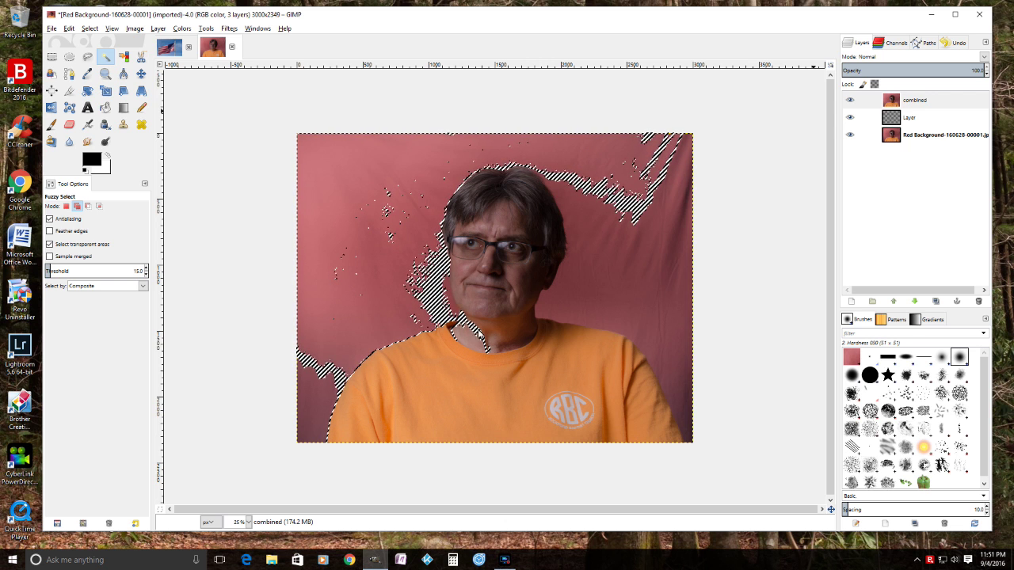
pyautogui.click(69, 29)
pyautogui.click(87, 41)
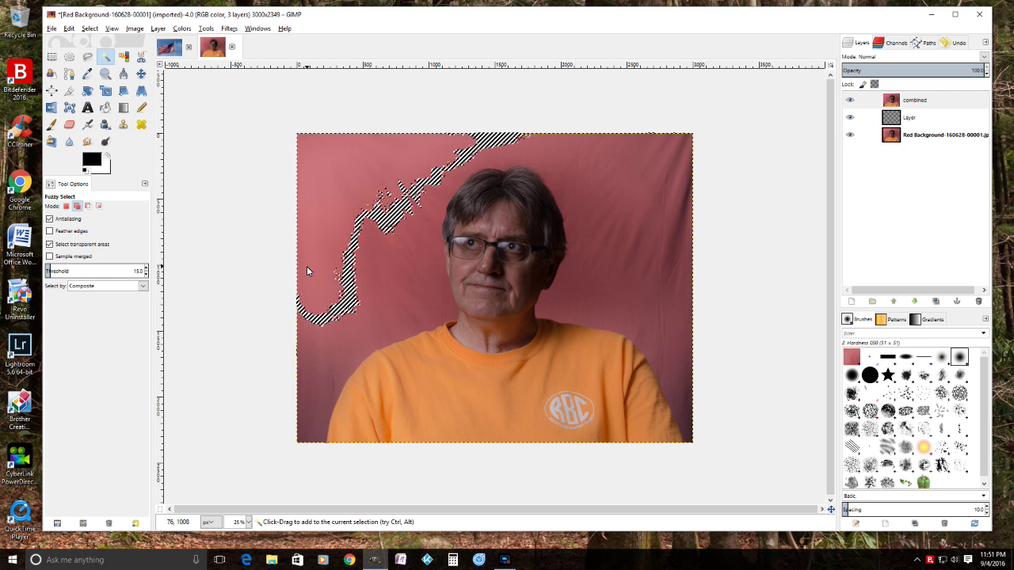
pyautogui.click(633, 187)
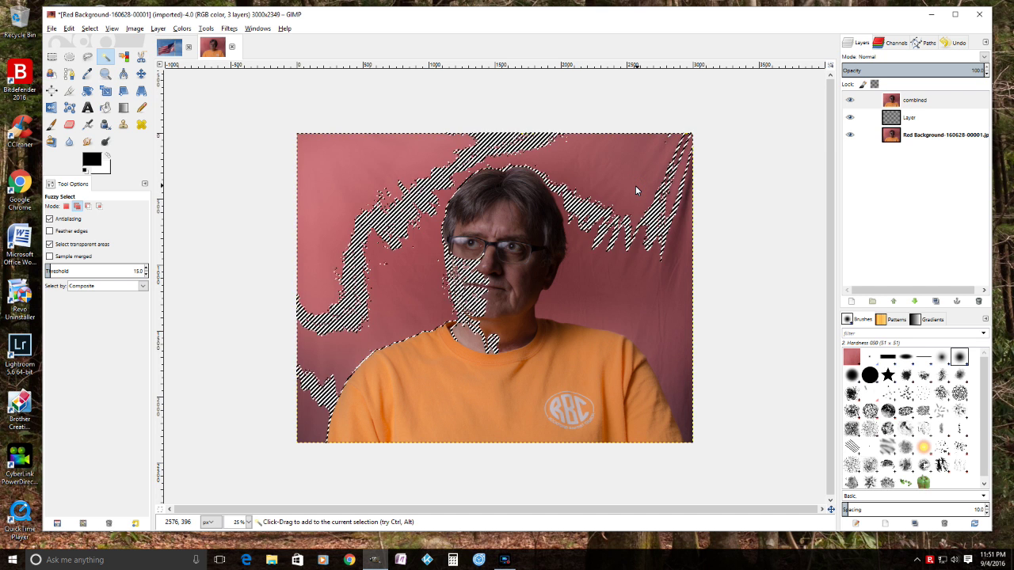
pyautogui.click(70, 30)
pyautogui.click(100, 41)
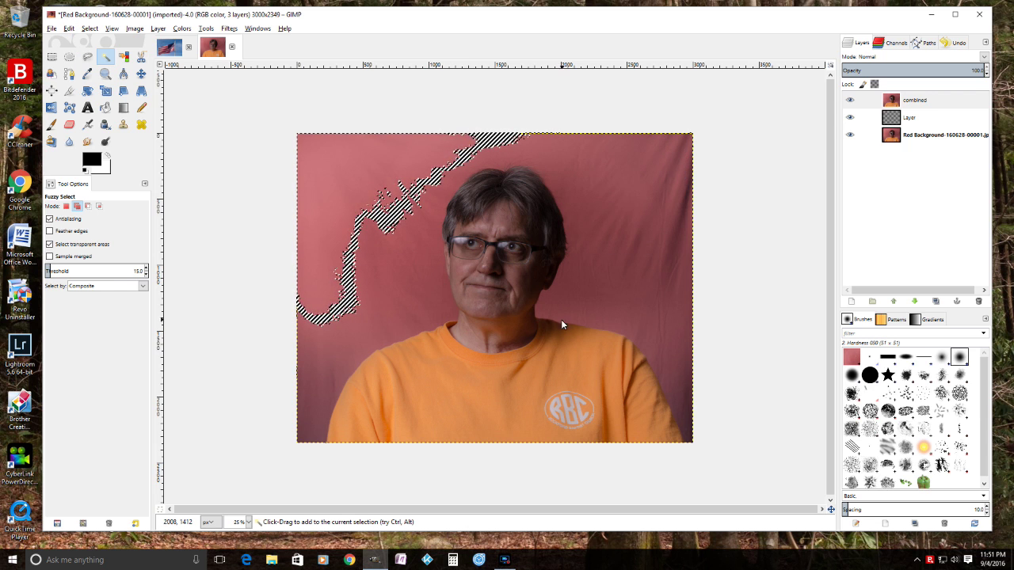
# - Add the backdrop above the man's two shoulders to the fuzzy selection, and invert the selection to target the man
pyautogui.click(379, 330)
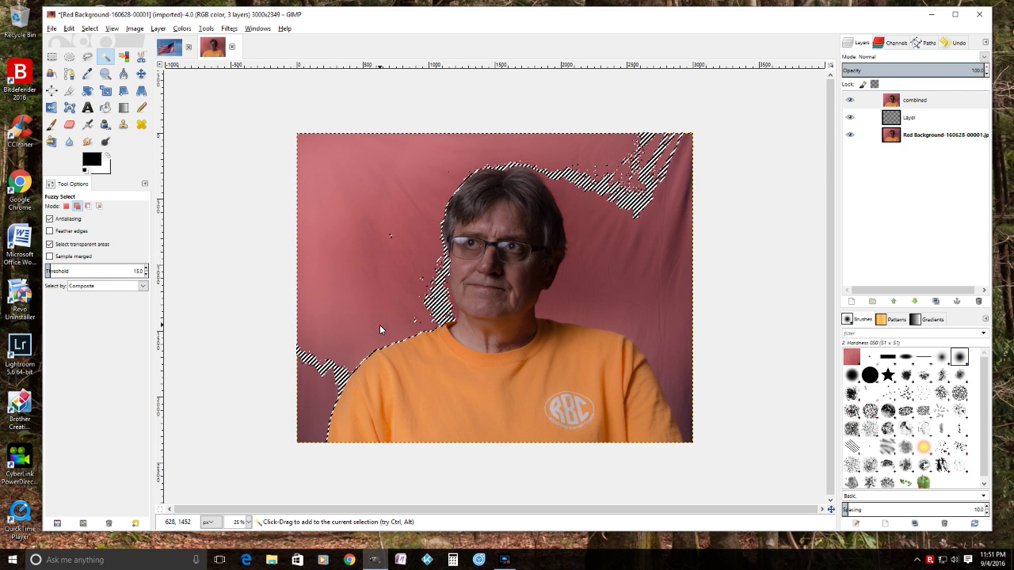
pyautogui.click(635, 322)
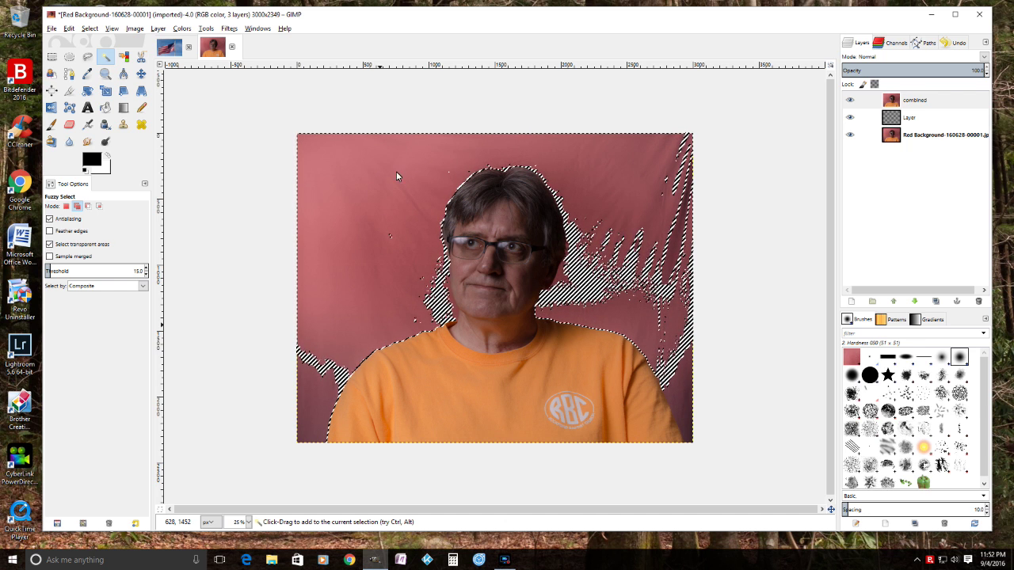
pyautogui.click(90, 30)
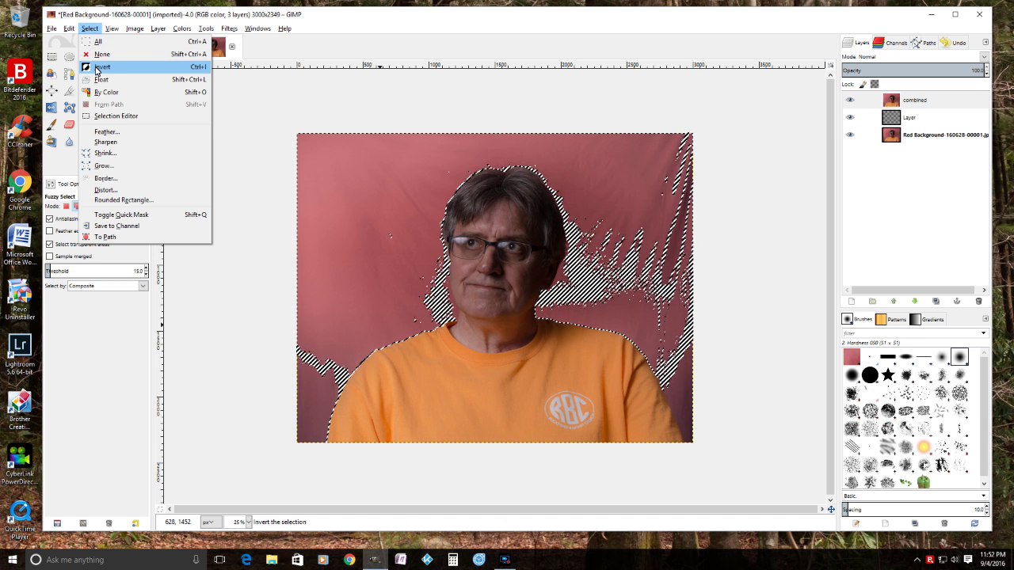
pyautogui.click(96, 68)
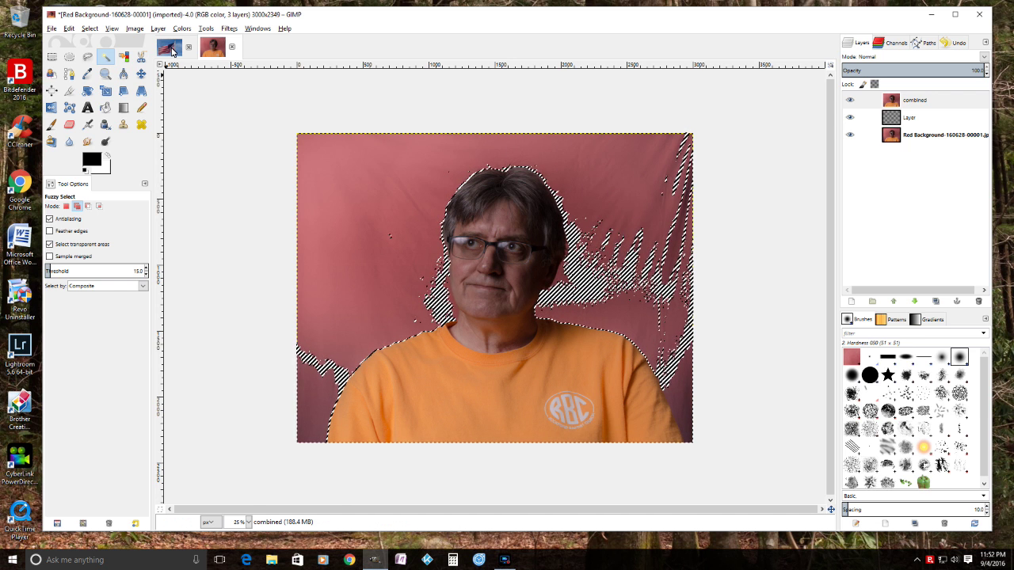
# - Copy the selected pixels of the man and switch to the American Flag image
pyautogui.click(69, 29)
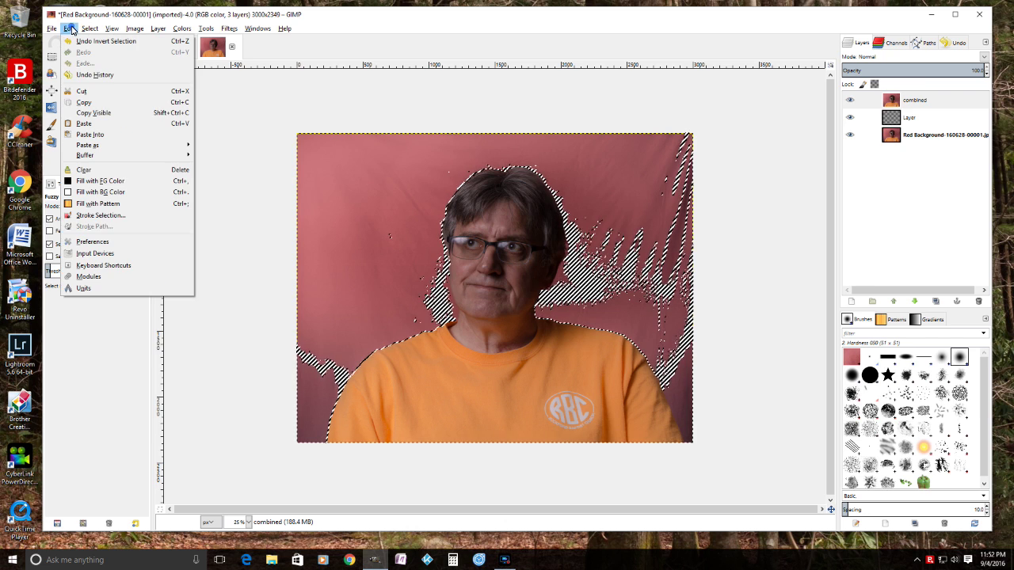
pyautogui.click(83, 104)
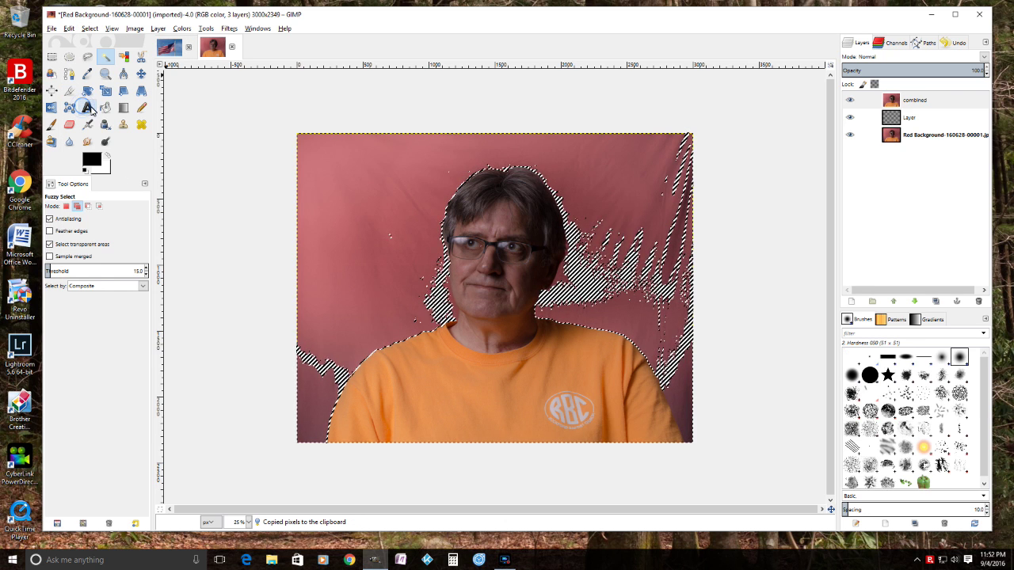
pyautogui.click(169, 49)
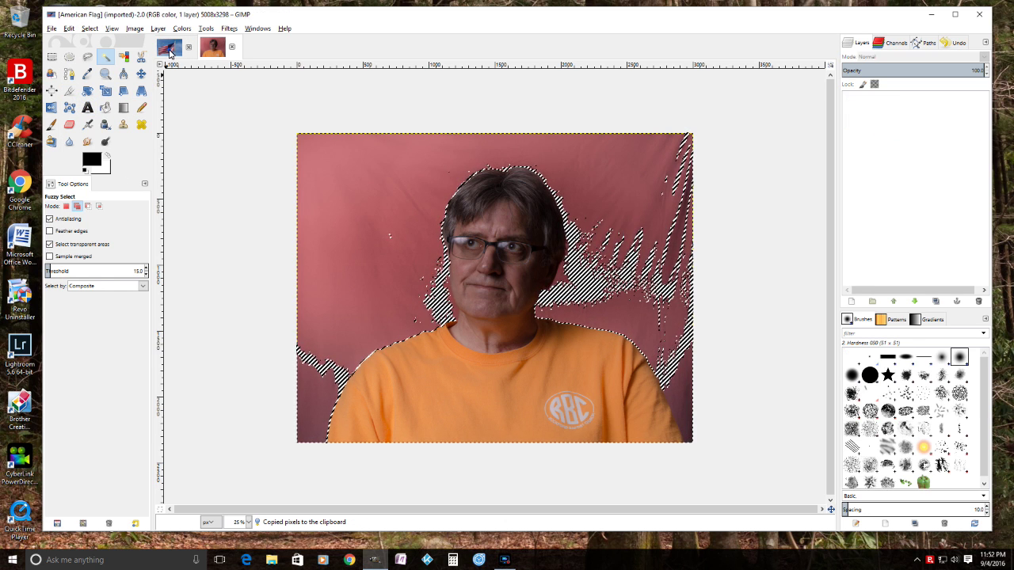
# - Paste the copied man into the American Flag image and rename the floating selection as Pasted
pyautogui.click(69, 29)
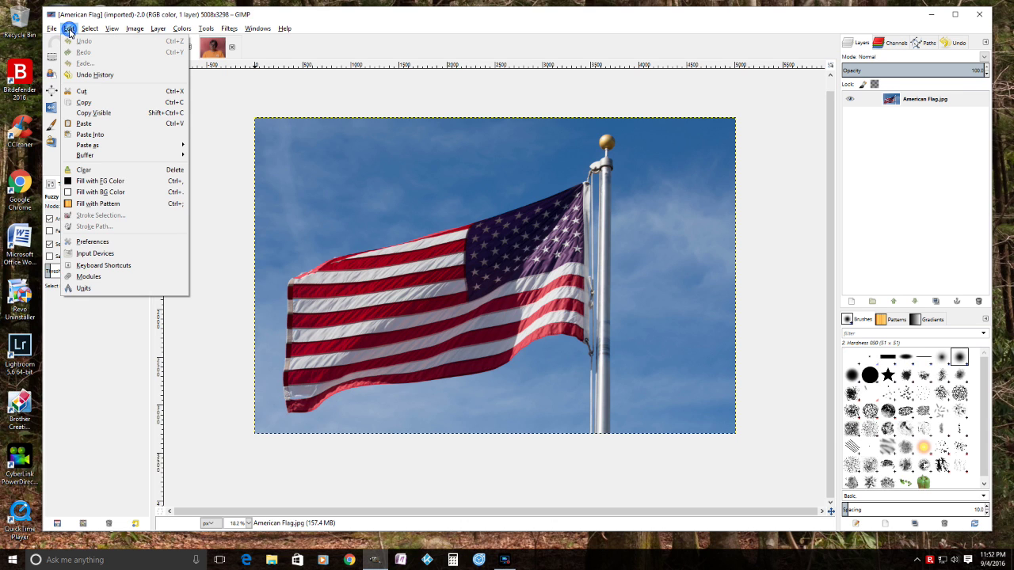
pyautogui.click(86, 124)
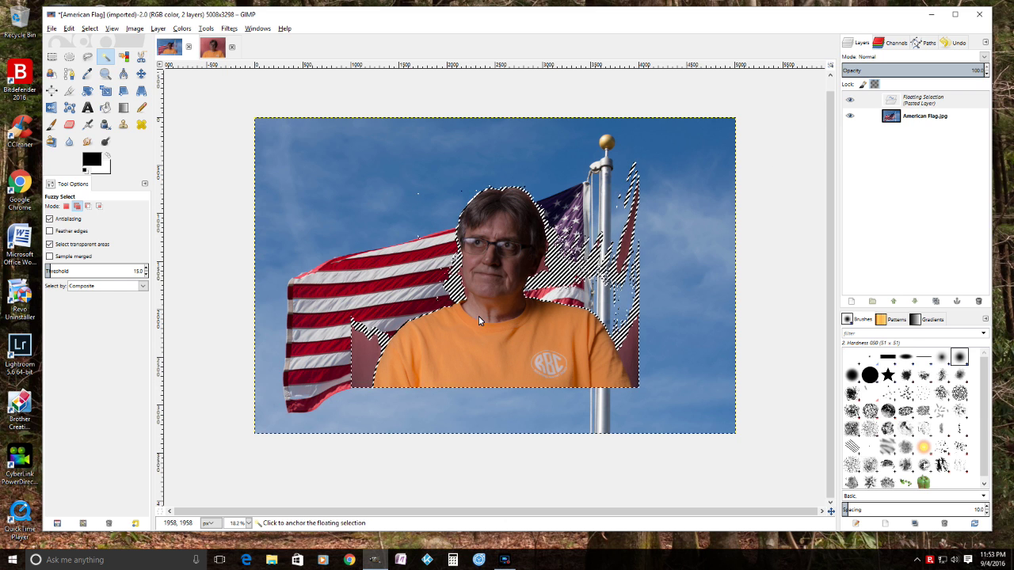
pyautogui.click(922, 101)
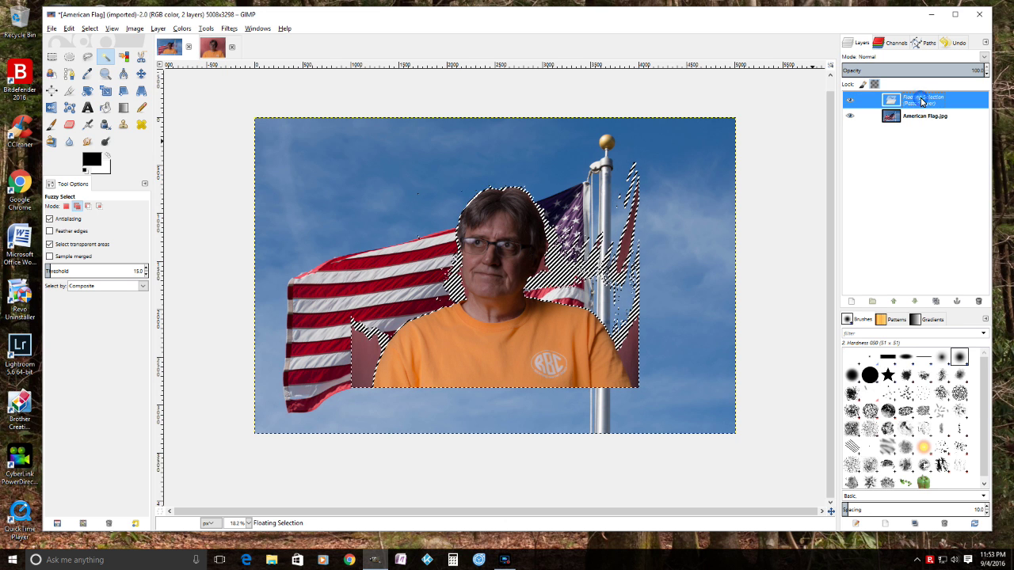
pyautogui.doubleClick(922, 100)
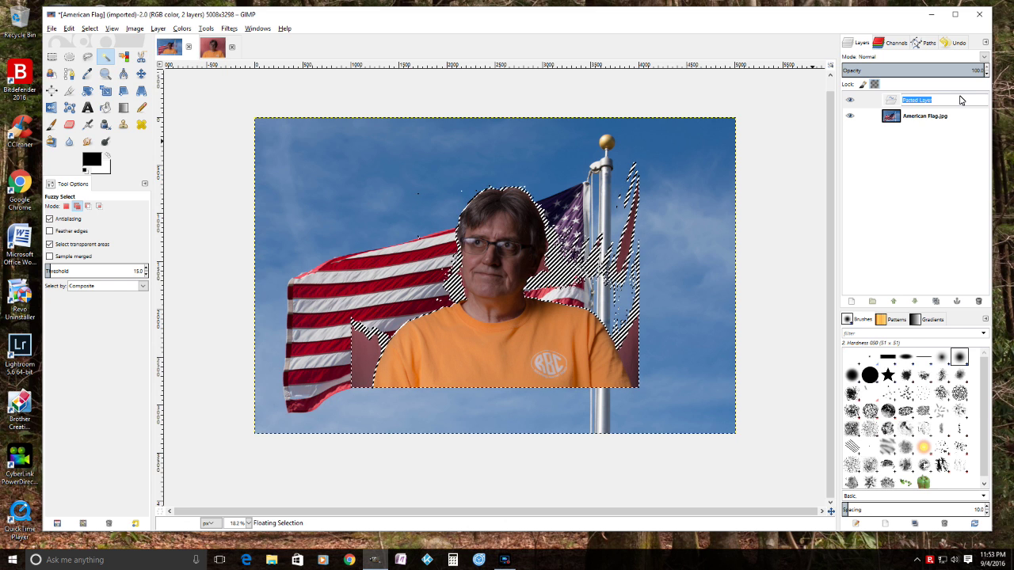
pyautogui.write('Fa')
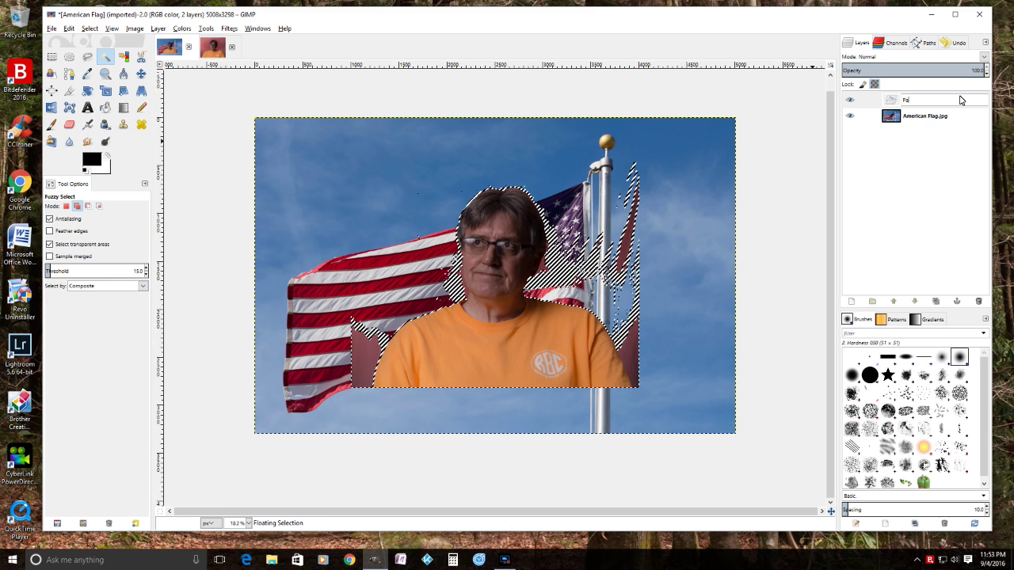
pyautogui.write('sted')
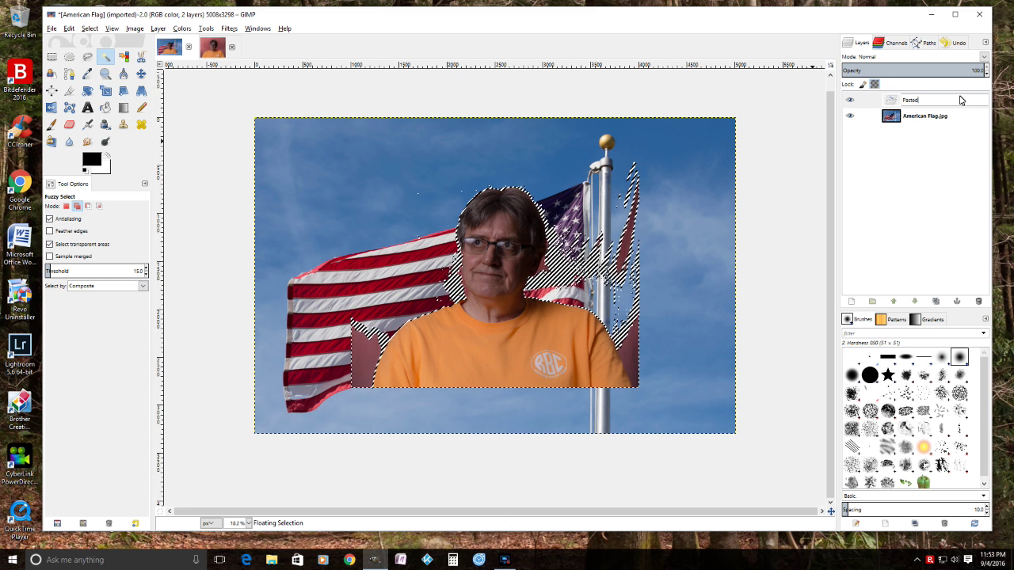
pyautogui.press('Return')
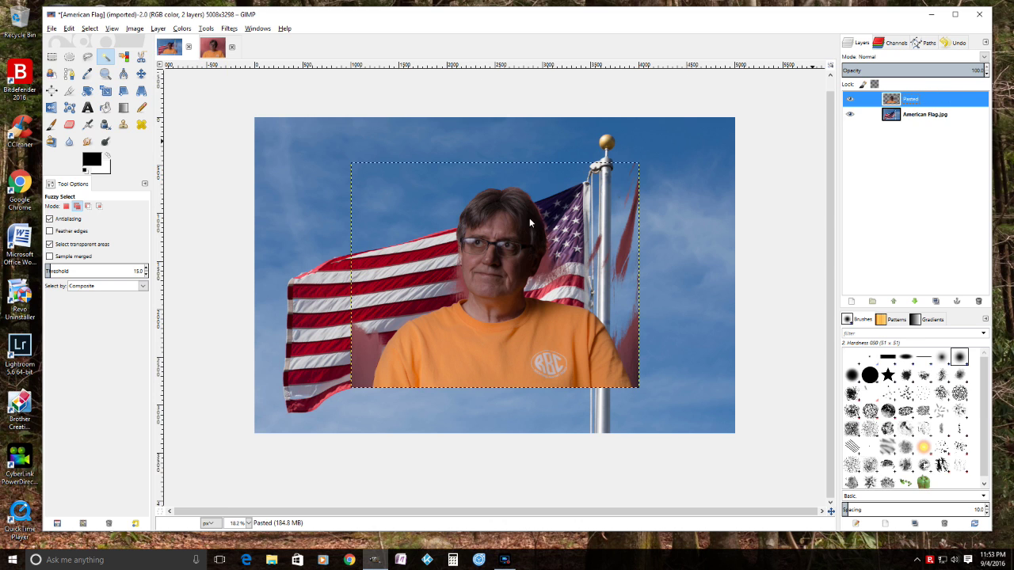
# - Move the Pasted layer into the lower-right corner of the flag photo, in front of the flagpole
pyautogui.click(140, 73)
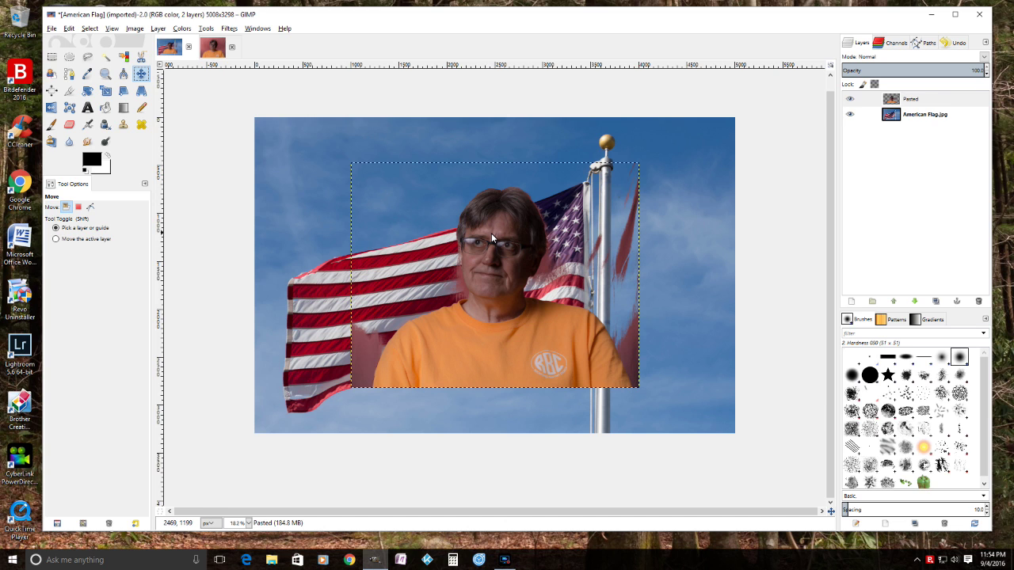
pyautogui.moveTo(494, 240); pyautogui.dragTo(589, 286)
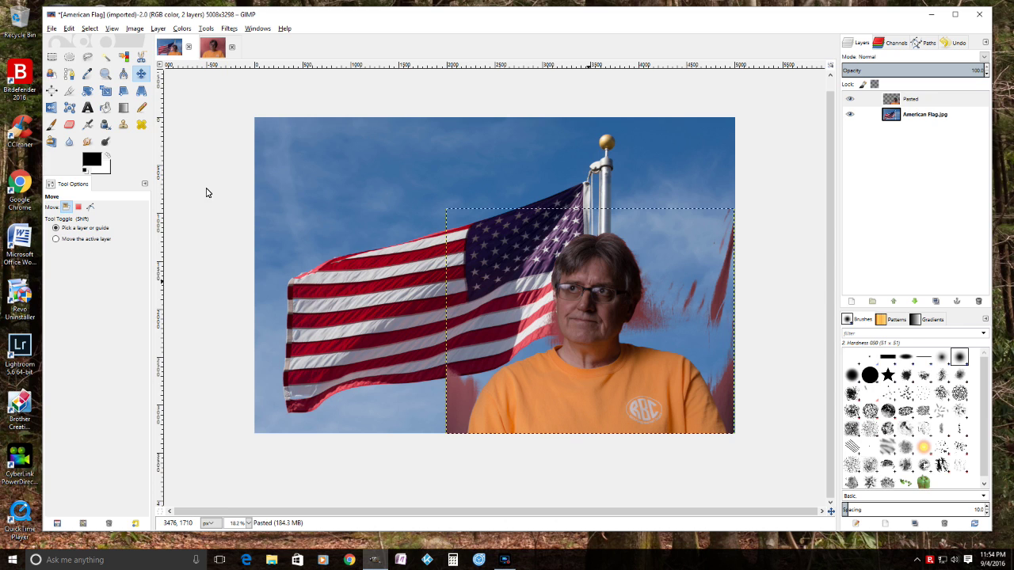
# - Set up the Eraser with the 2. Hardness 075 brush at size 134
pyautogui.click(70, 127)
pyautogui.click(72, 130)
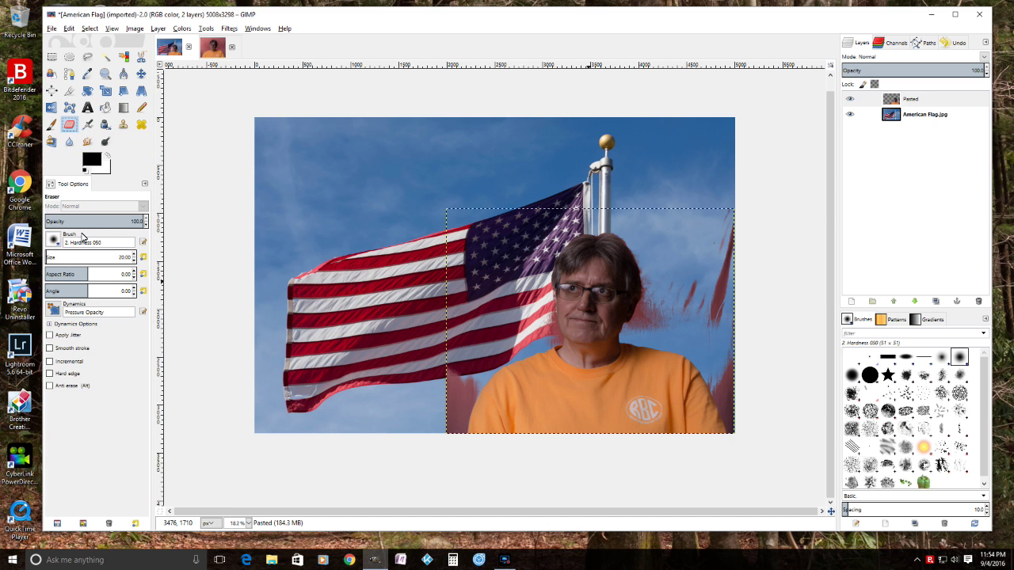
pyautogui.click(55, 242)
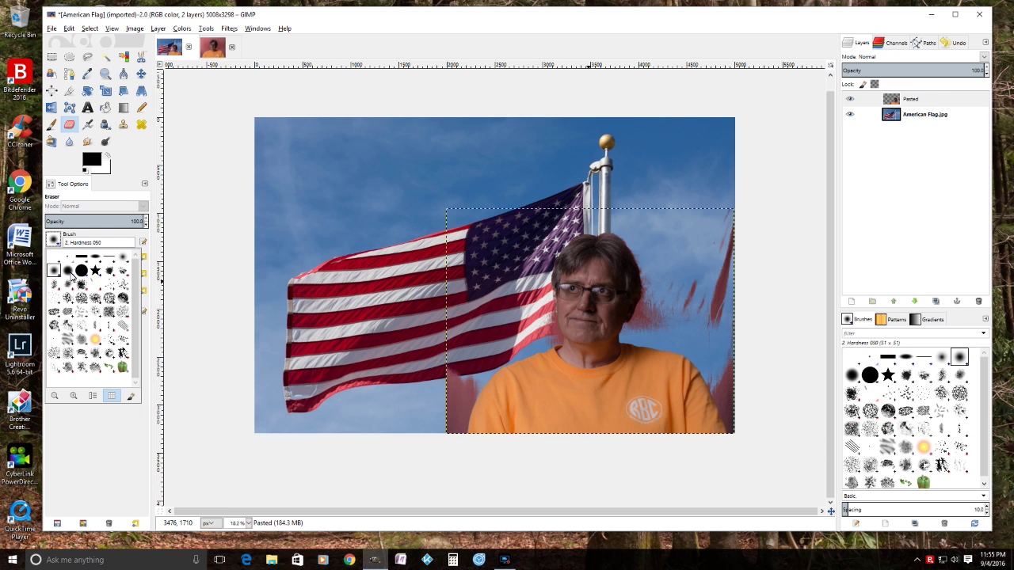
pyautogui.click(68, 272)
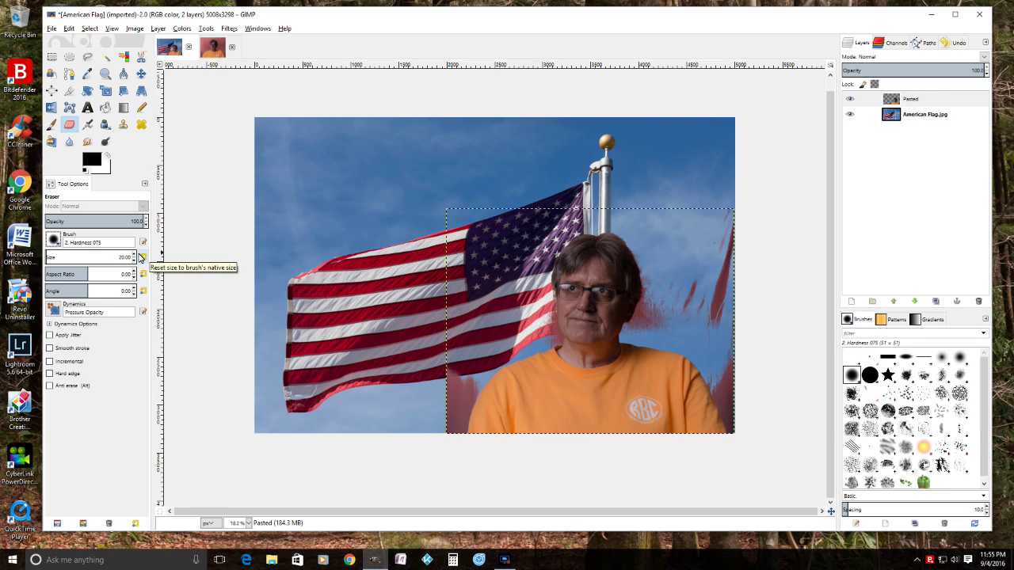
pyautogui.click(133, 255)
pyautogui.click(133, 255)
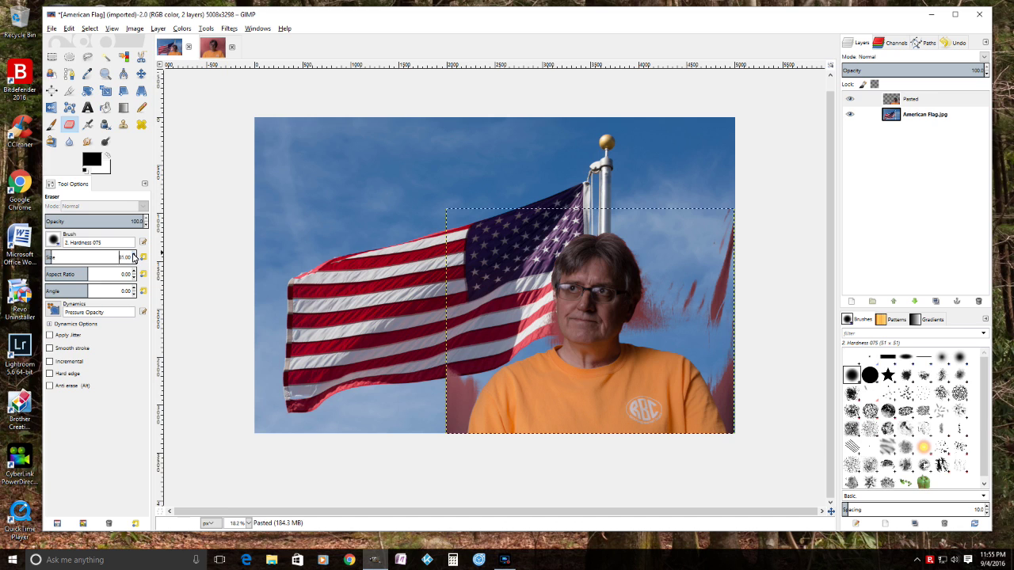
pyautogui.click(134, 255)
# - Erase the leftover red backdrop beside both of the man's shoulders, around his head and along the photo's right edge
pyautogui.moveTo(452, 369)
pyautogui.mouseDown()
pyautogui.moveTo(448, 429)
pyautogui.moveTo(469, 406)
pyautogui.mouseUp()
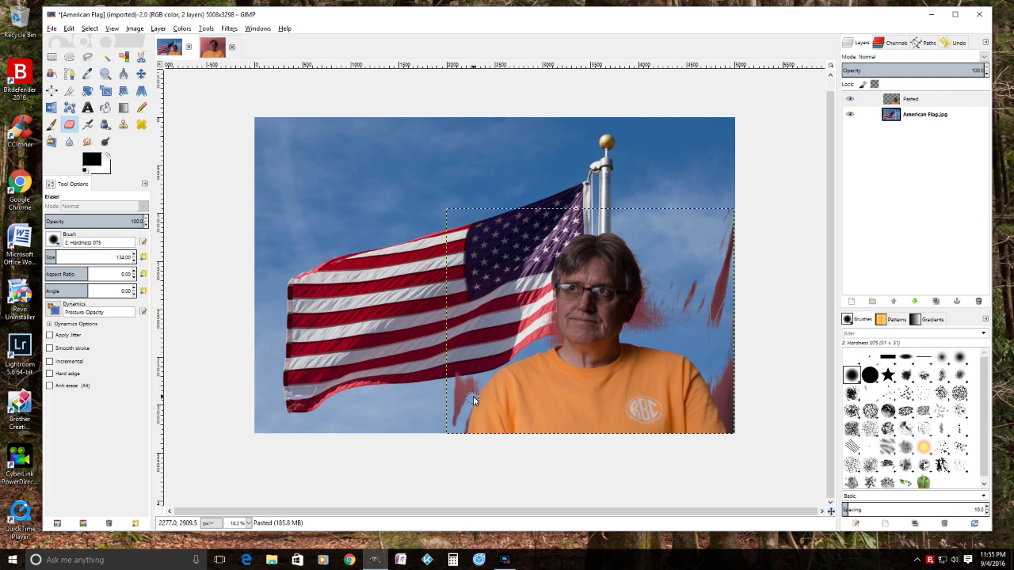
pyautogui.moveTo(462, 406); pyautogui.dragTo(455, 426)
pyautogui.moveTo(456, 386)
pyautogui.mouseDown()
pyautogui.moveTo(461, 370)
pyautogui.moveTo(453, 421)
pyautogui.moveTo(464, 414)
pyautogui.moveTo(463, 434)
pyautogui.moveTo(454, 425)
pyautogui.mouseUp()
pyautogui.moveTo(497, 338)
pyautogui.mouseDown()
pyautogui.moveTo(546, 318)
pyautogui.moveTo(552, 343)
pyautogui.moveTo(547, 299)
pyautogui.mouseUp()
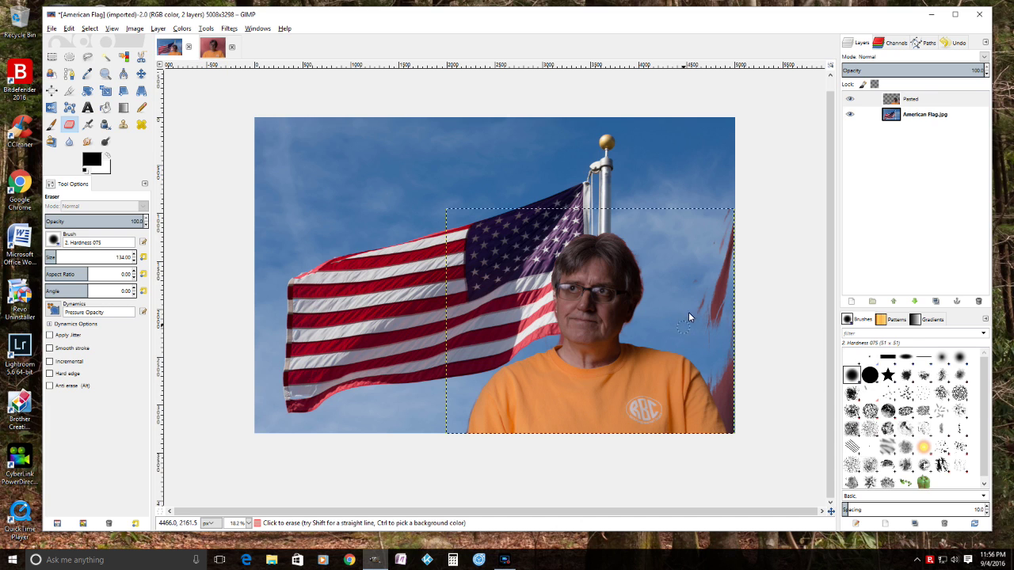
pyautogui.moveTo(721, 305); pyautogui.dragTo(728, 220)
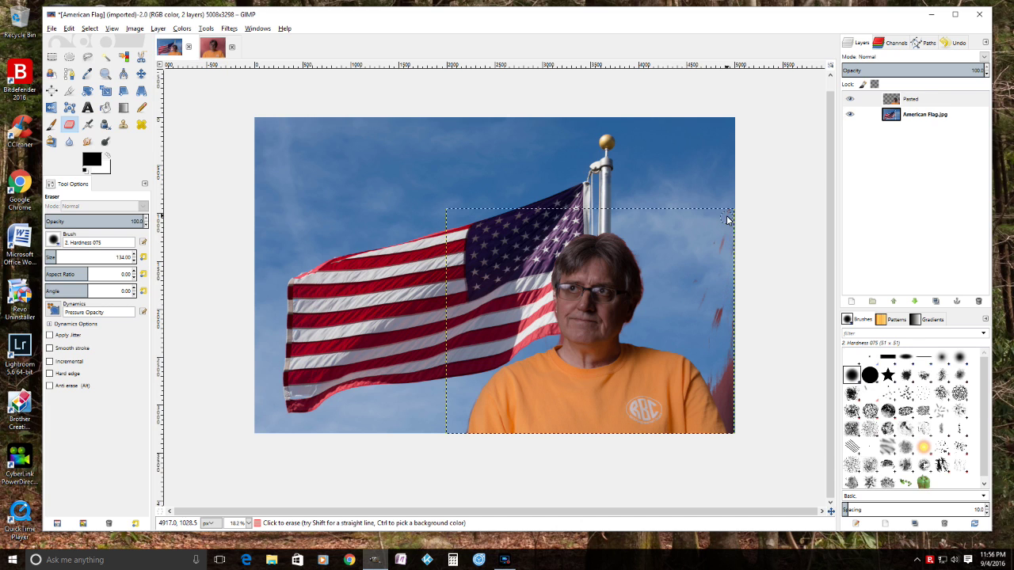
pyautogui.moveTo(715, 353)
pyautogui.mouseDown()
pyautogui.moveTo(733, 436)
pyautogui.moveTo(732, 277)
pyautogui.moveTo(705, 325)
pyautogui.moveTo(715, 321)
pyautogui.moveTo(715, 332)
pyautogui.moveTo(719, 304)
pyautogui.moveTo(726, 321)
pyautogui.moveTo(696, 320)
pyautogui.moveTo(700, 291)
pyautogui.moveTo(693, 294)
pyautogui.moveTo(720, 220)
pyautogui.mouseUp()
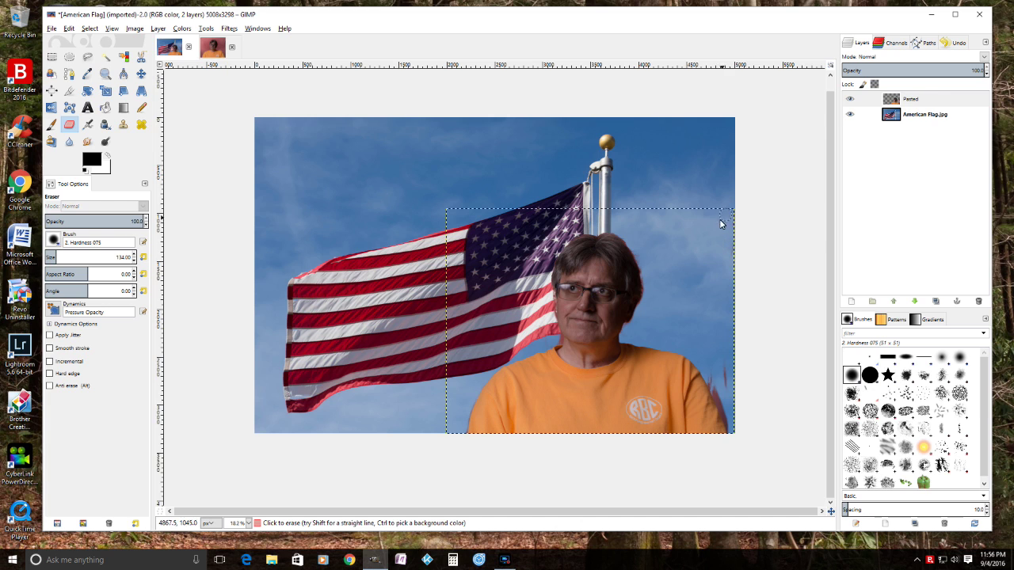
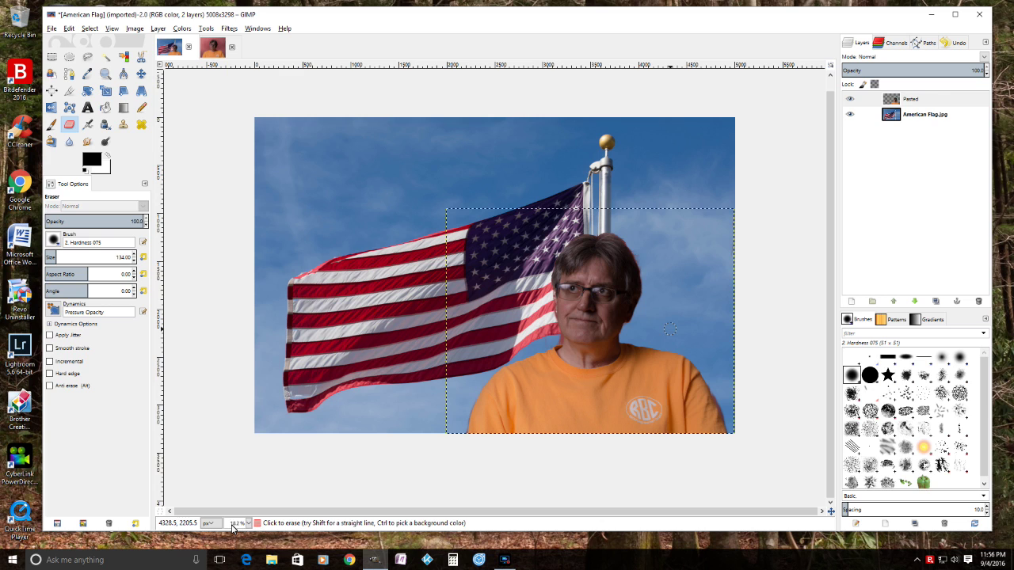
# - Reduce the eraser size to 36 and erase the fine red fringe along the man's cheek beside the flag
pyautogui.click(249, 524)
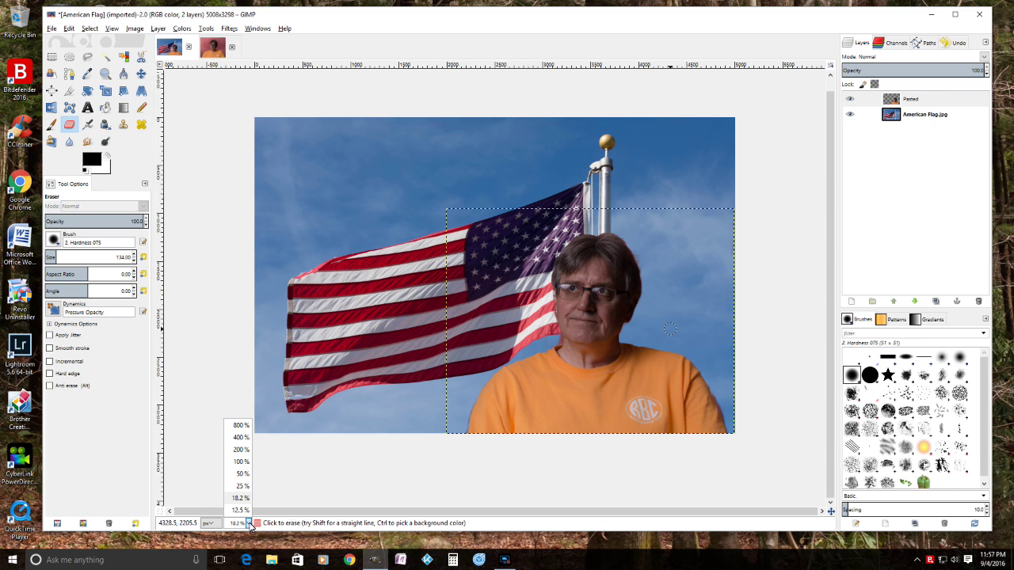
pyautogui.click(242, 474)
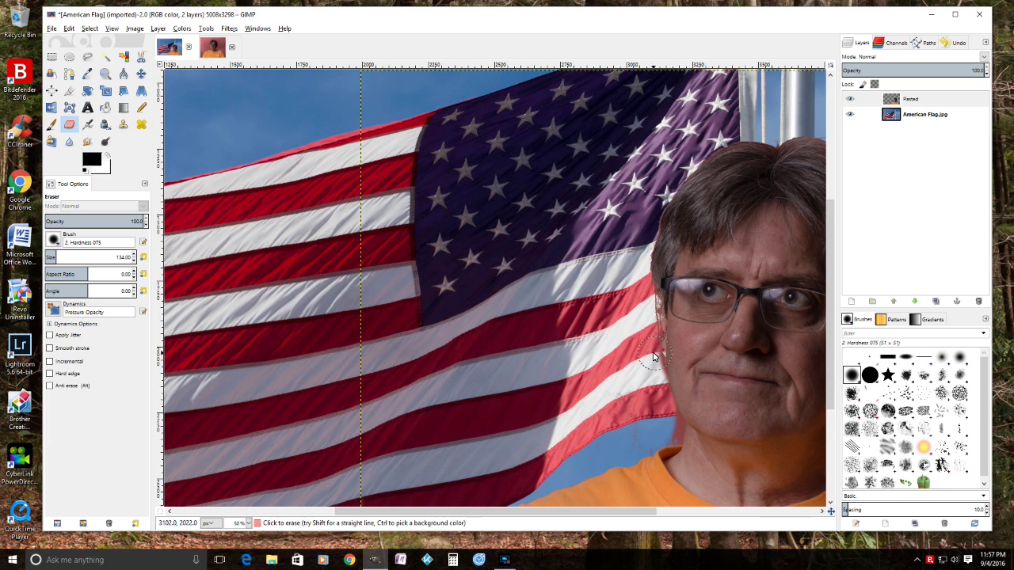
pyautogui.click(133, 261)
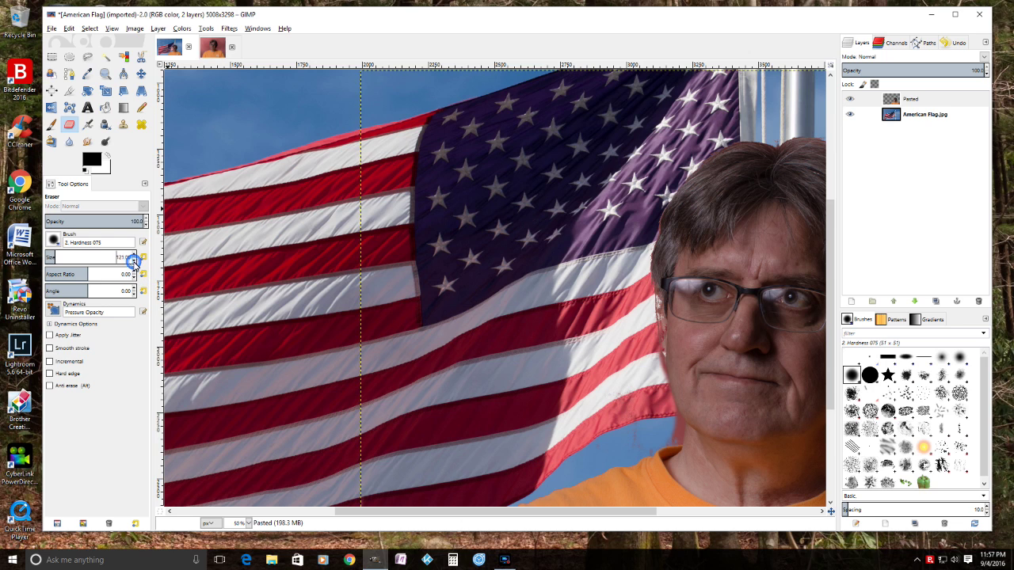
pyautogui.click(133, 261)
pyautogui.click(134, 262)
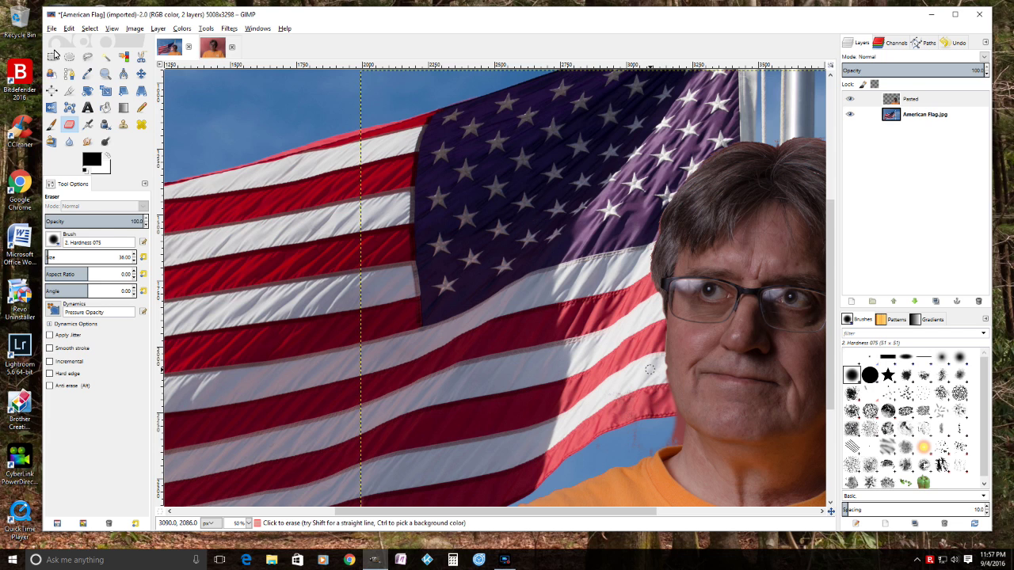
# - Undo the last eraser strokes along the man's cheek and neck beside the flag
pyautogui.click(69, 30)
pyautogui.click(87, 41)
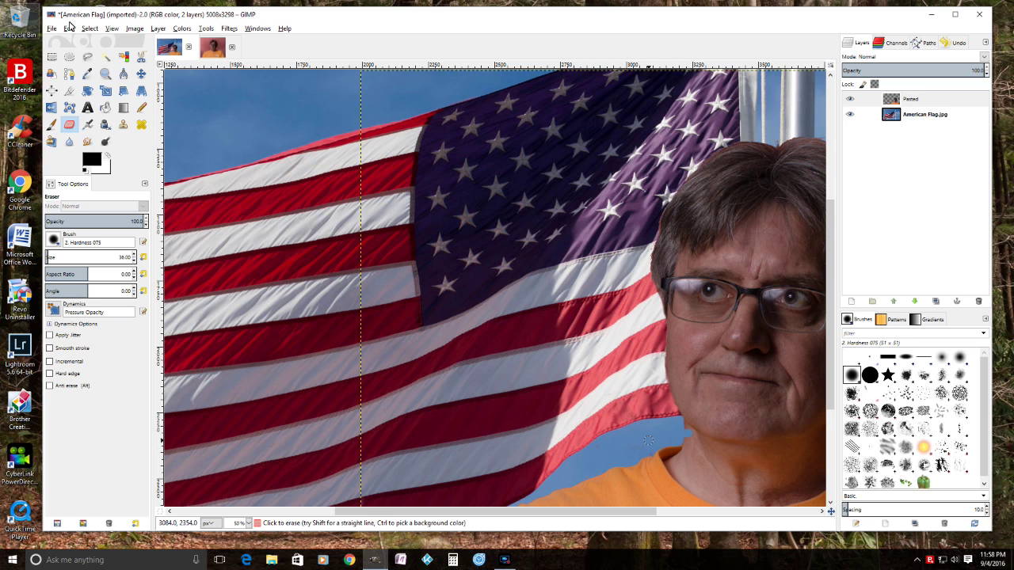
pyautogui.click(69, 30)
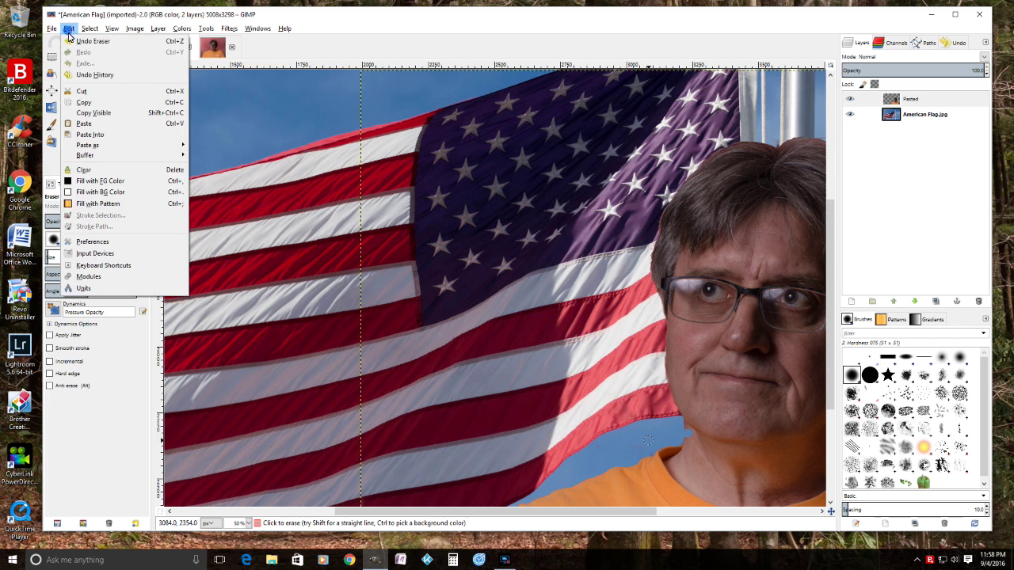
pyautogui.click(87, 41)
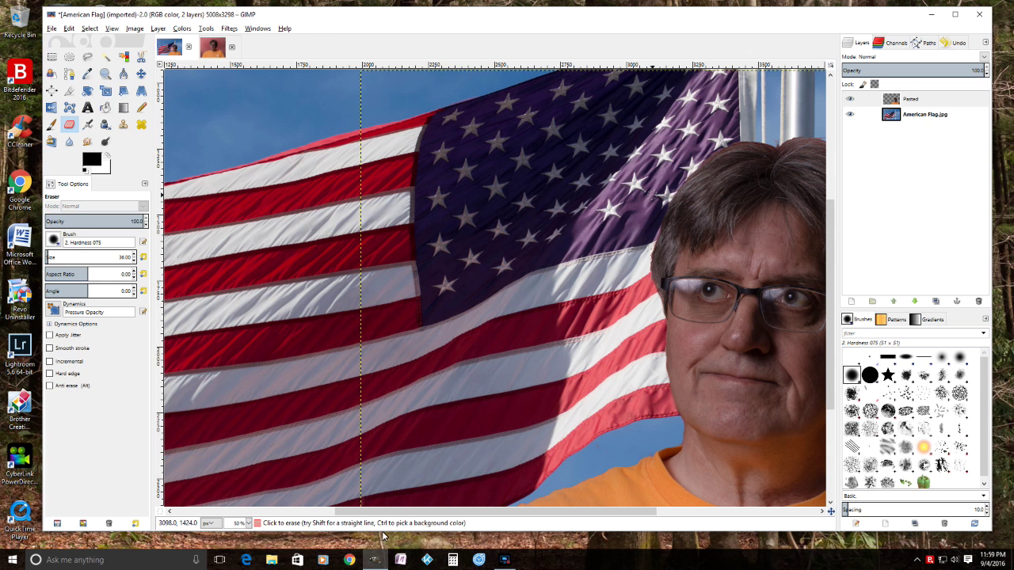
# - Erase the red fringe around the sky side of the man's head and the faint streak at the pasted layer's right edge
pyautogui.moveTo(406, 511); pyautogui.dragTo(507, 521)
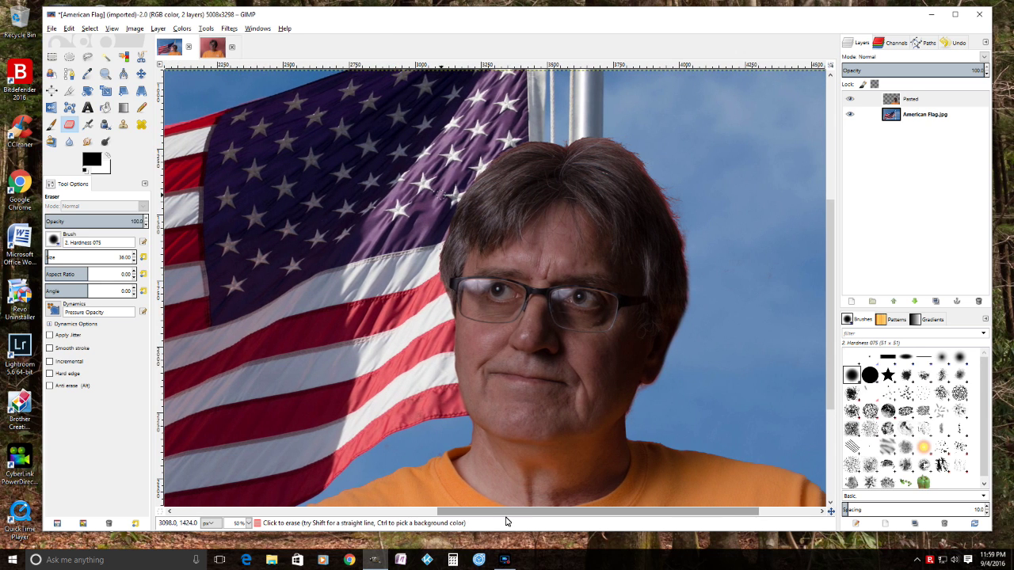
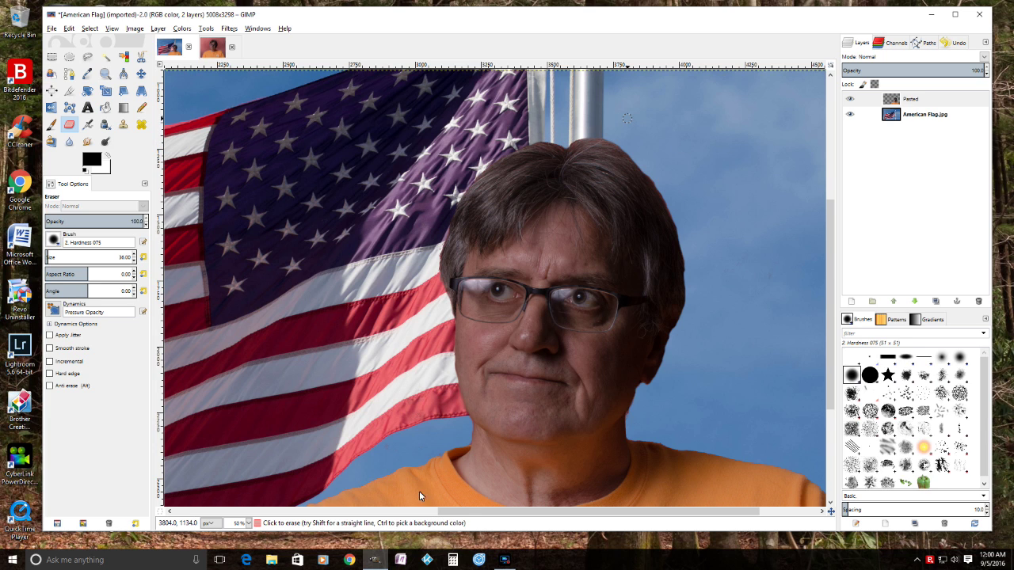
pyautogui.moveTo(450, 512); pyautogui.dragTo(531, 511)
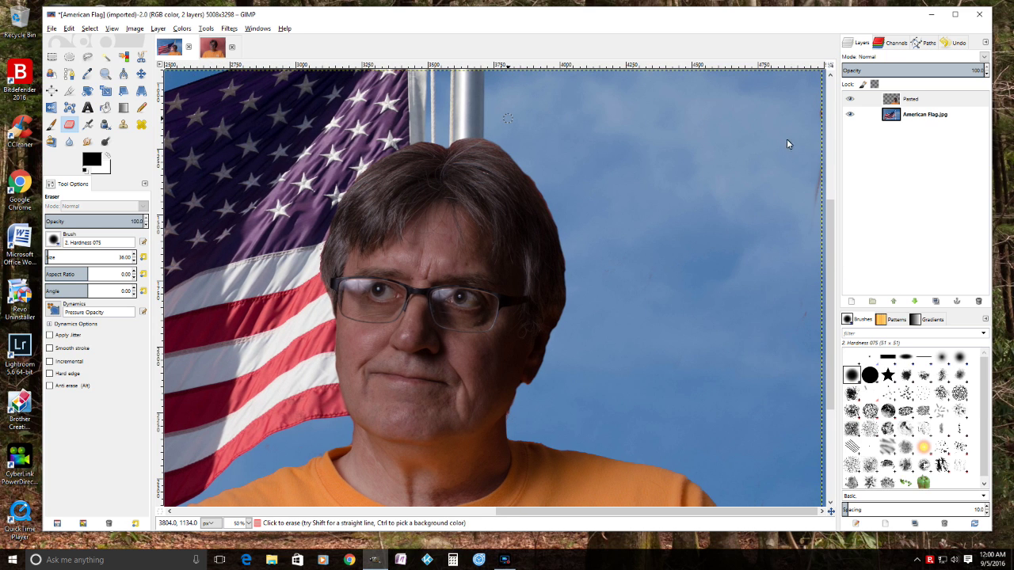
pyautogui.moveTo(818, 100); pyautogui.dragTo(812, 222)
# - Try to erase the red fringe along the outer sleeve on the shirt-logo side, and undo the stroke
pyautogui.click(826, 511)
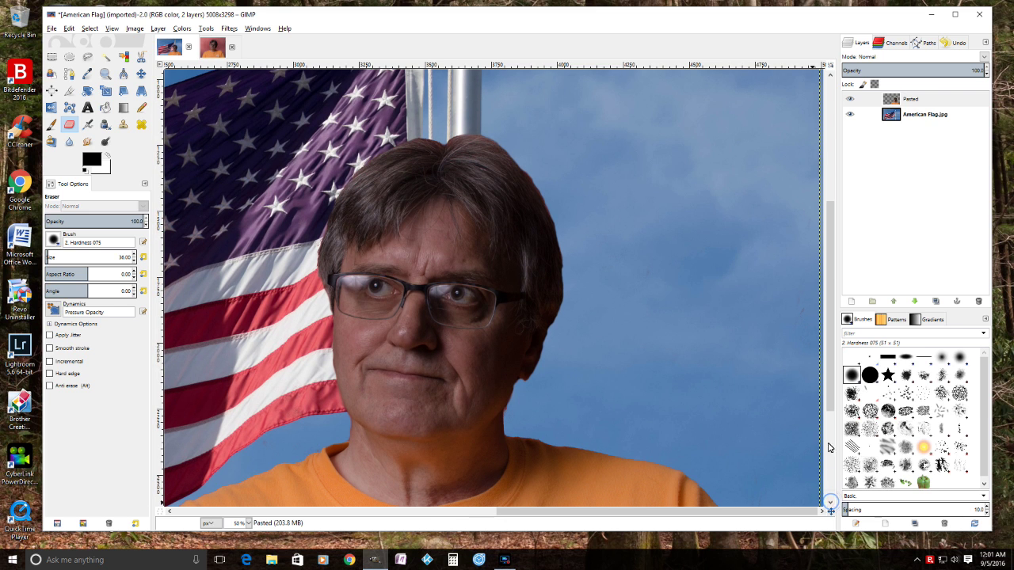
pyautogui.moveTo(836, 415); pyautogui.dragTo(840, 492)
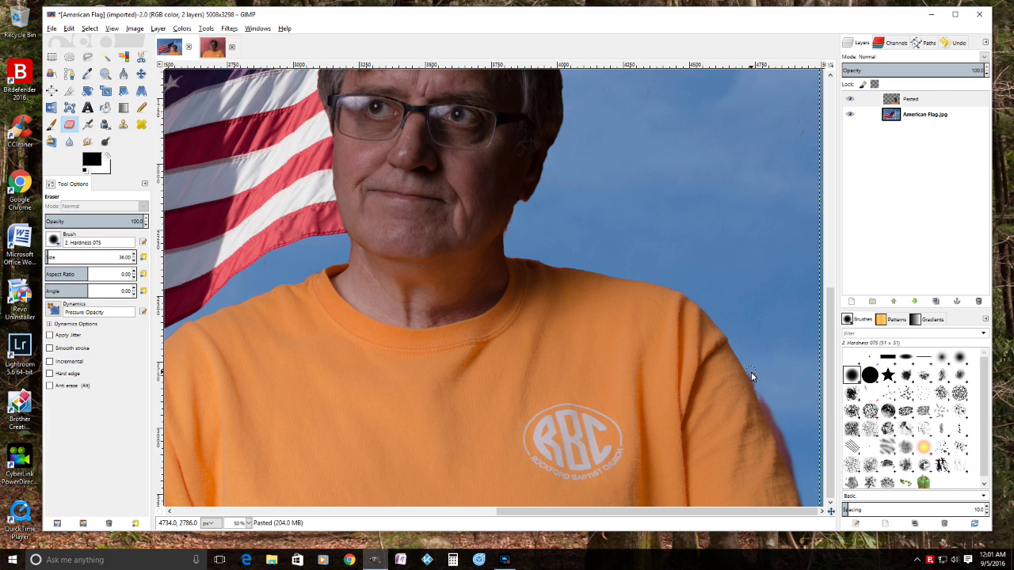
pyautogui.moveTo(766, 408); pyautogui.dragTo(802, 506)
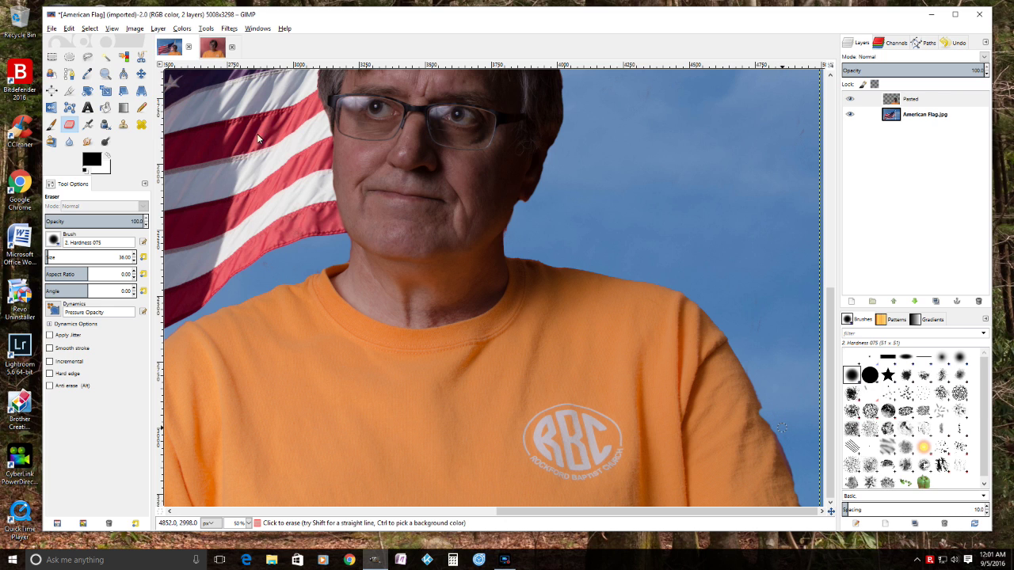
pyautogui.click(69, 29)
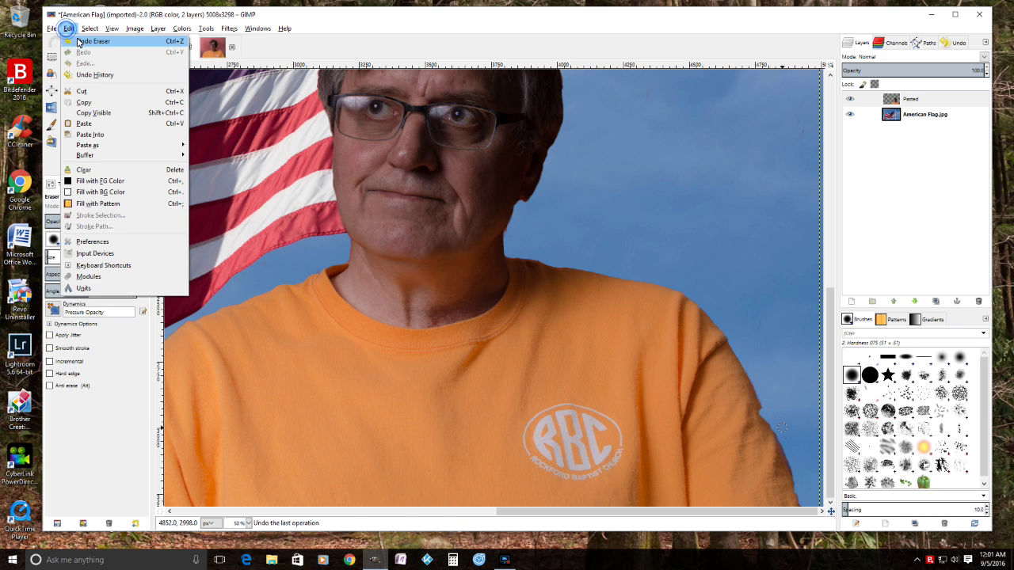
pyautogui.click(79, 42)
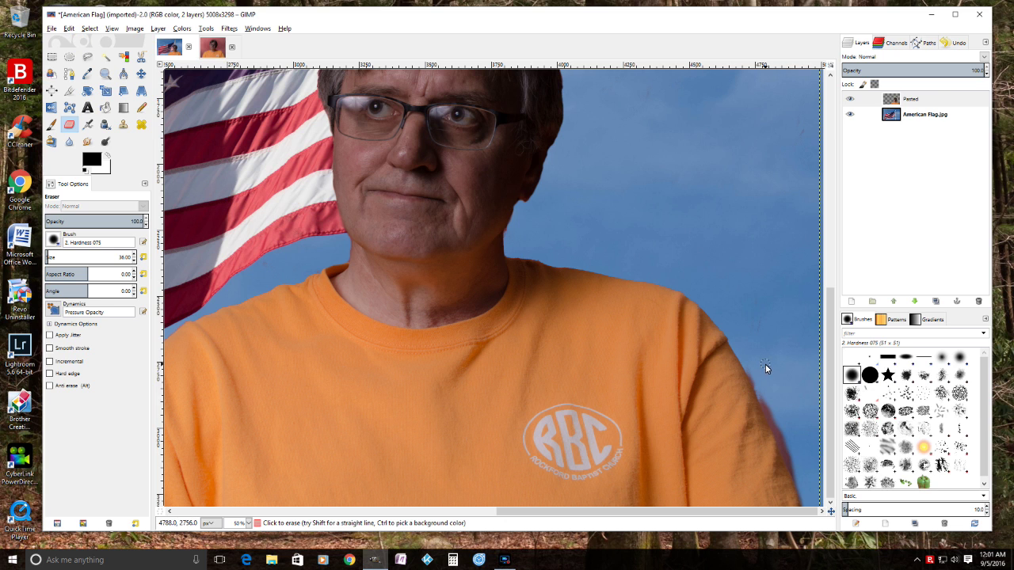
# - Clean the red fringe off the logo-side sleeve edge, undoing and redoing eraser strokes as needed
pyautogui.hotkey('ctrl', 'z')
pyautogui.hotkey('ctrl', 'z')
pyautogui.hotkey('ctrl', 'y')
pyautogui.hotkey('ctrl', 'y')
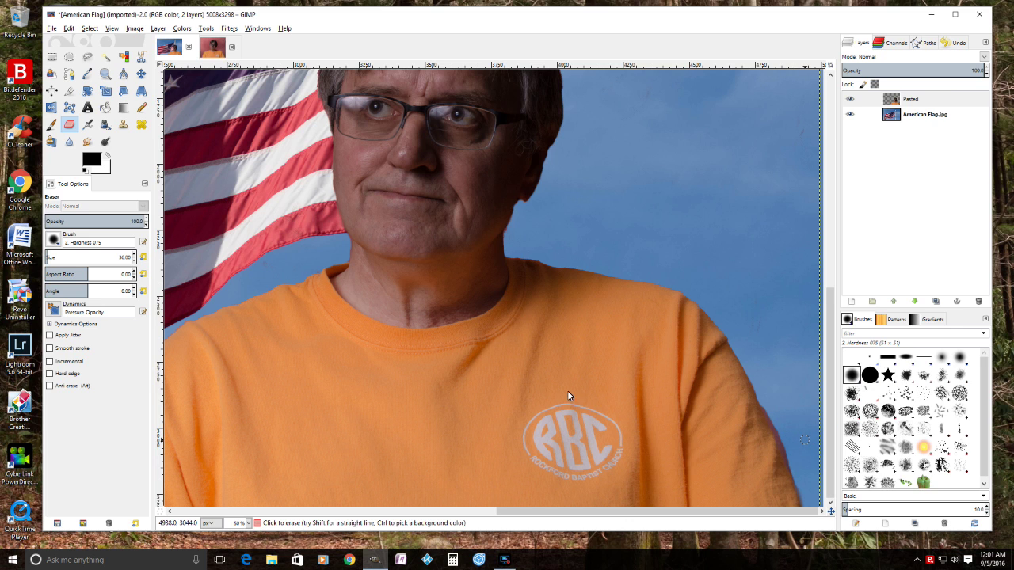
pyautogui.hscroll(-5, 611, 517)
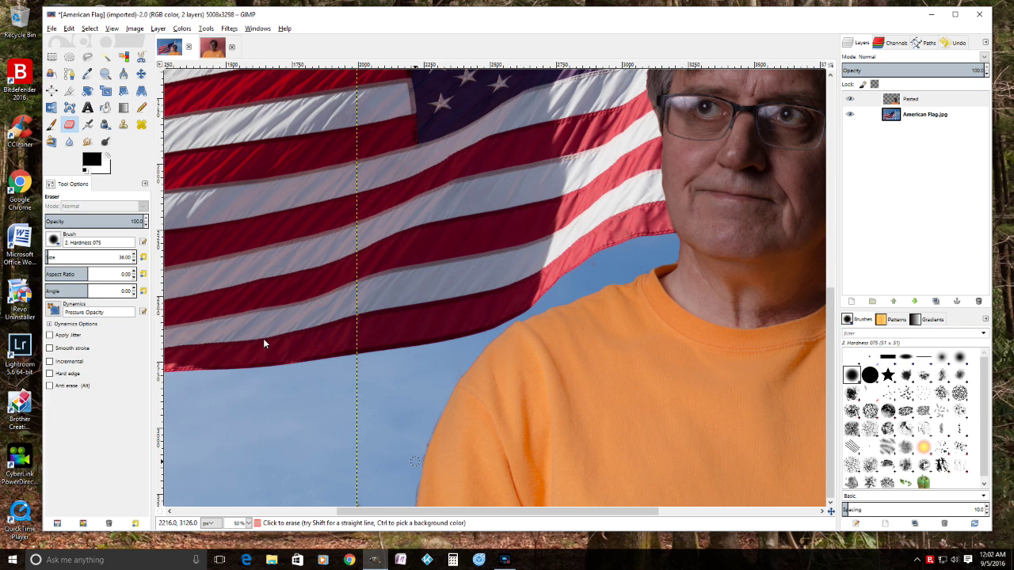
# - Enlarge the eraser to size 154 and sweep away any leftover backdrop traces in the pasted layer's empty area around the man
pyautogui.click(248, 524)
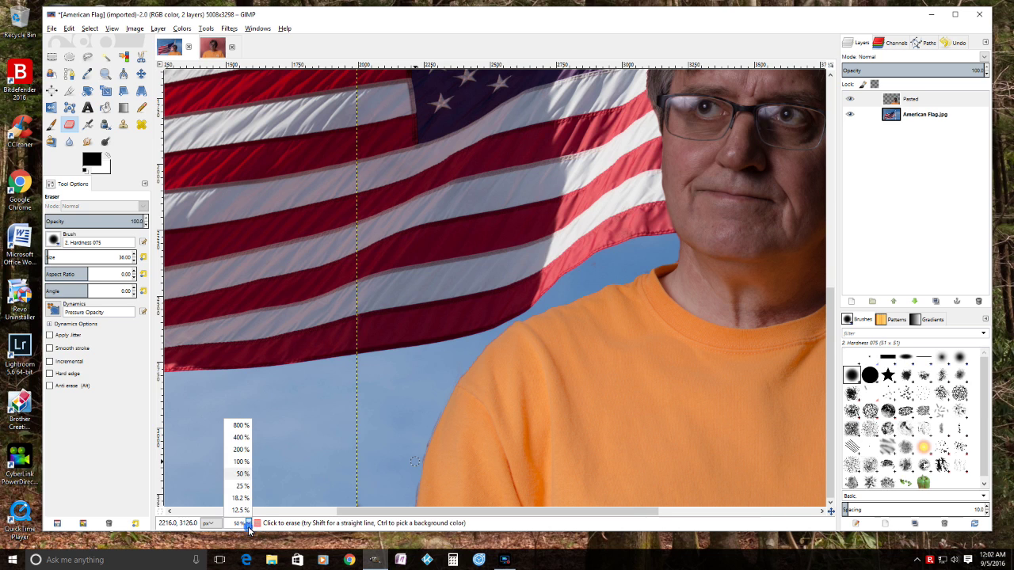
pyautogui.click(239, 475)
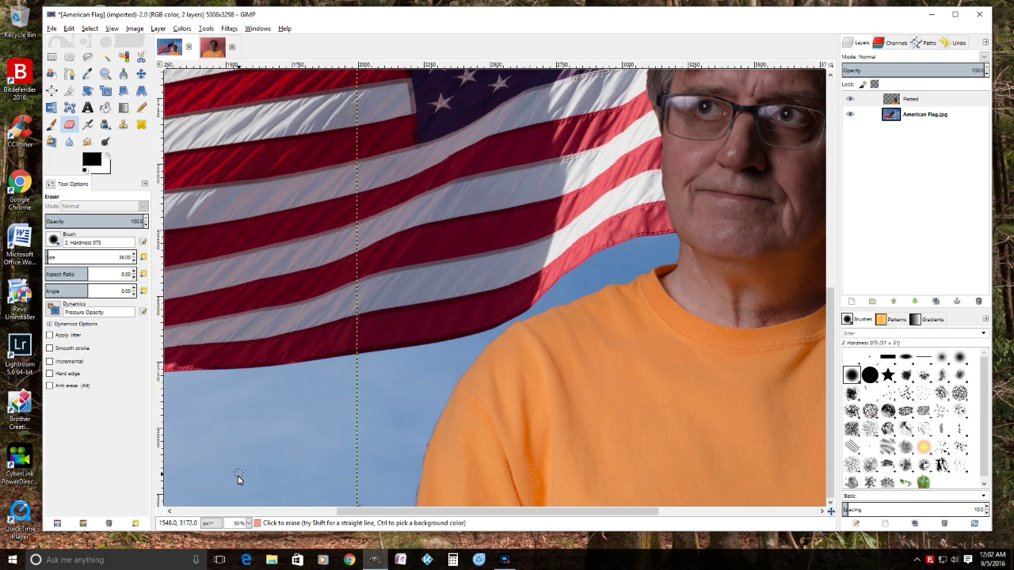
pyautogui.click(247, 524)
pyautogui.click(239, 498)
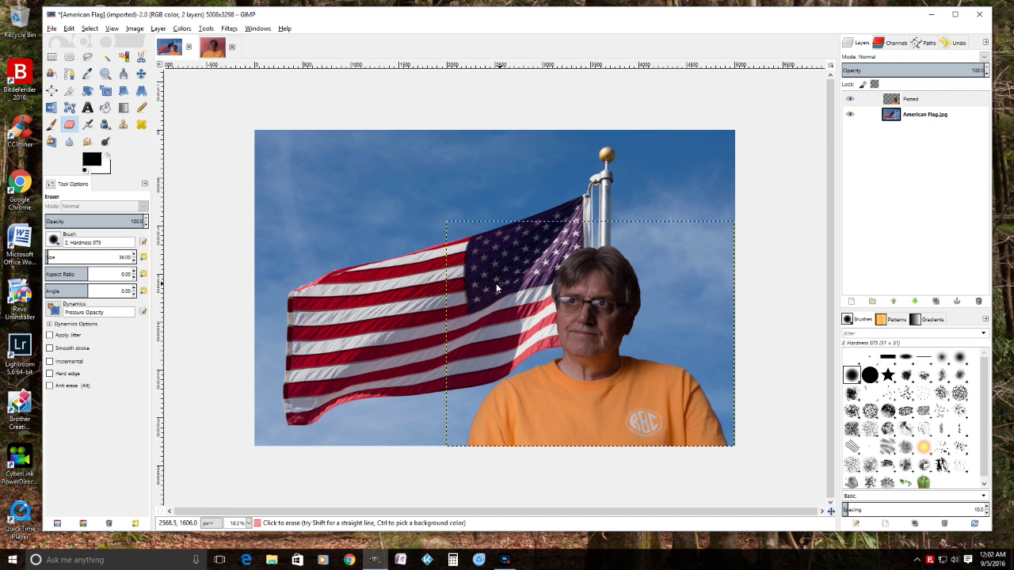
pyautogui.click(133, 261)
pyautogui.click(135, 257)
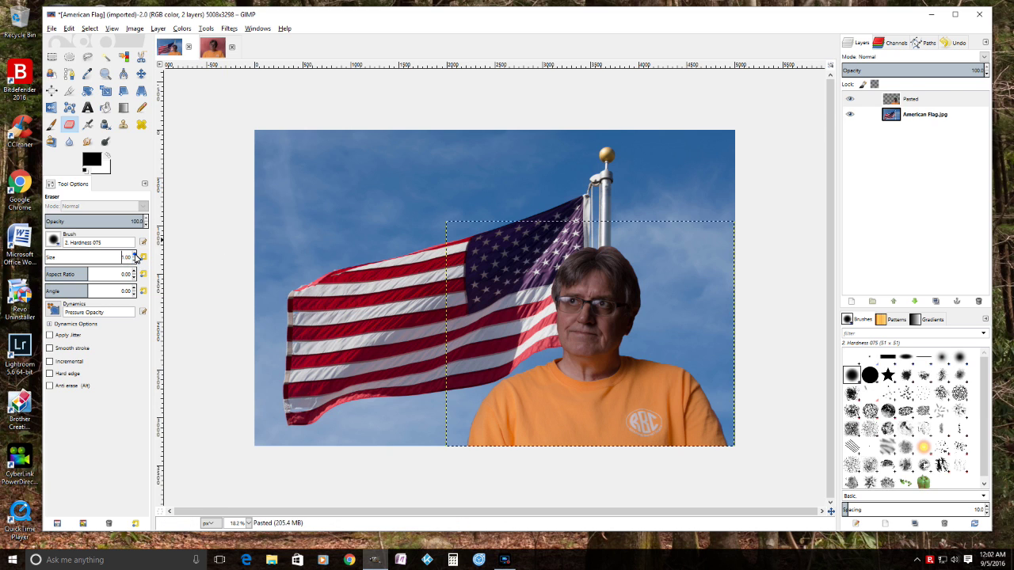
pyautogui.moveTo(134, 257); pyautogui.dragTo(135, 257)
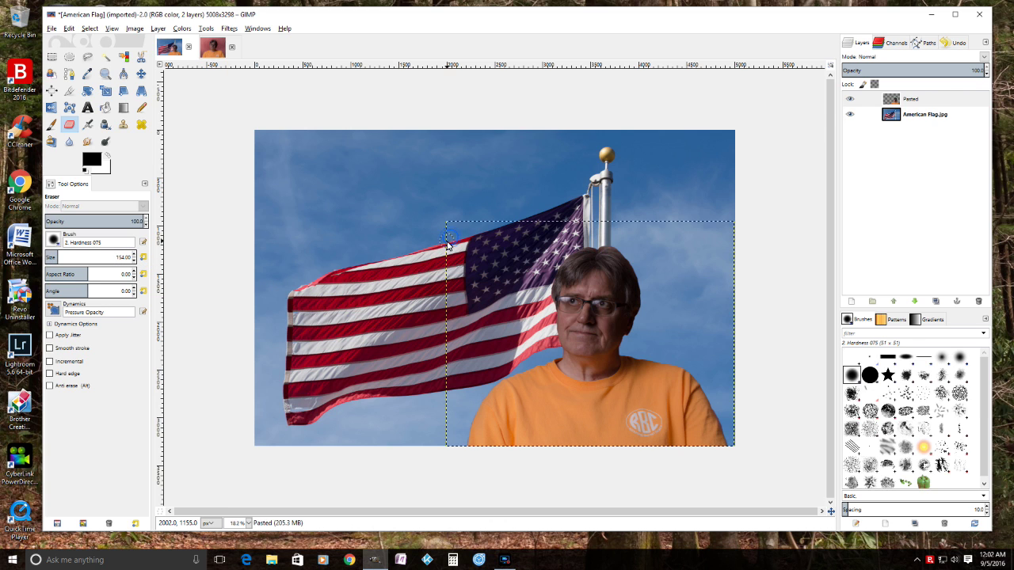
pyautogui.moveTo(446, 297)
pyautogui.mouseDown()
pyautogui.moveTo(445, 450)
pyautogui.moveTo(445, 228)
pyautogui.moveTo(736, 227)
pyautogui.moveTo(734, 410)
pyautogui.mouseUp()
pyautogui.moveTo(691, 252)
pyautogui.mouseDown()
pyautogui.moveTo(560, 229)
pyautogui.moveTo(569, 232)
pyautogui.moveTo(481, 266)
pyautogui.mouseUp()
pyautogui.moveTo(486, 361)
pyautogui.mouseDown()
pyautogui.moveTo(524, 344)
pyautogui.moveTo(529, 313)
pyautogui.moveTo(510, 271)
pyautogui.mouseUp()
pyautogui.moveTo(552, 228)
pyautogui.mouseDown()
pyautogui.moveTo(477, 256)
pyautogui.moveTo(457, 282)
pyautogui.moveTo(458, 425)
pyautogui.moveTo(482, 298)
pyautogui.moveTo(465, 308)
pyautogui.moveTo(486, 286)
pyautogui.moveTo(460, 295)
pyautogui.moveTo(499, 223)
pyautogui.moveTo(447, 226)
pyautogui.moveTo(455, 269)
pyautogui.moveTo(480, 300)
pyautogui.mouseUp()
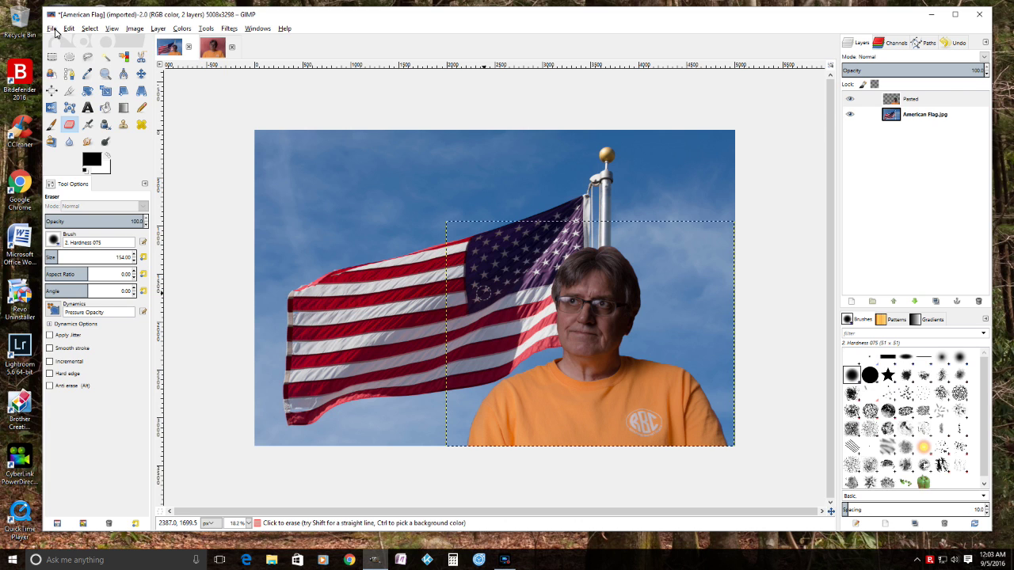
# - Export the composite to the Flag Video folder as Me and Flag.jpg with JPEG quality 90
pyautogui.click(52, 29)
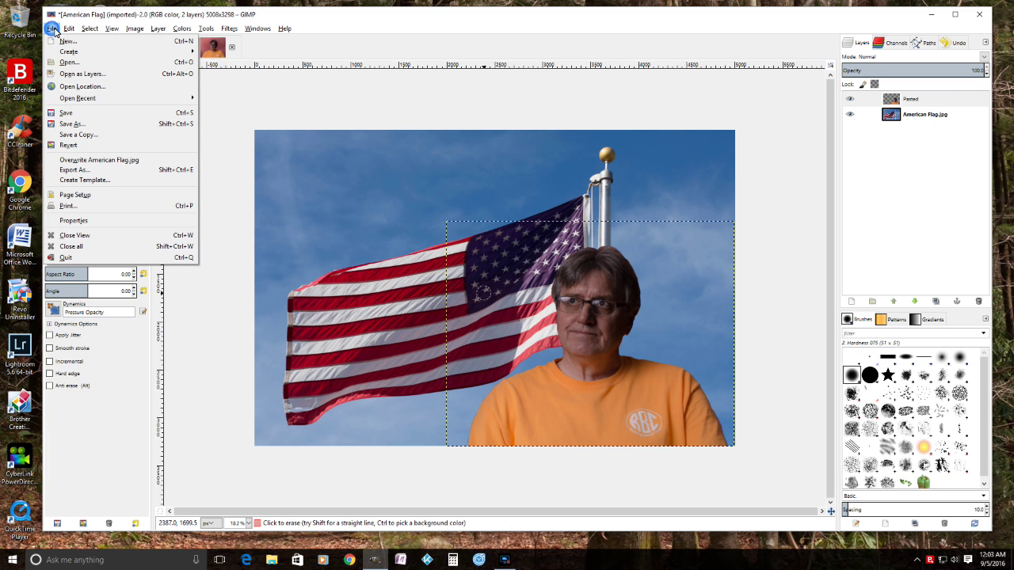
pyautogui.click(71, 171)
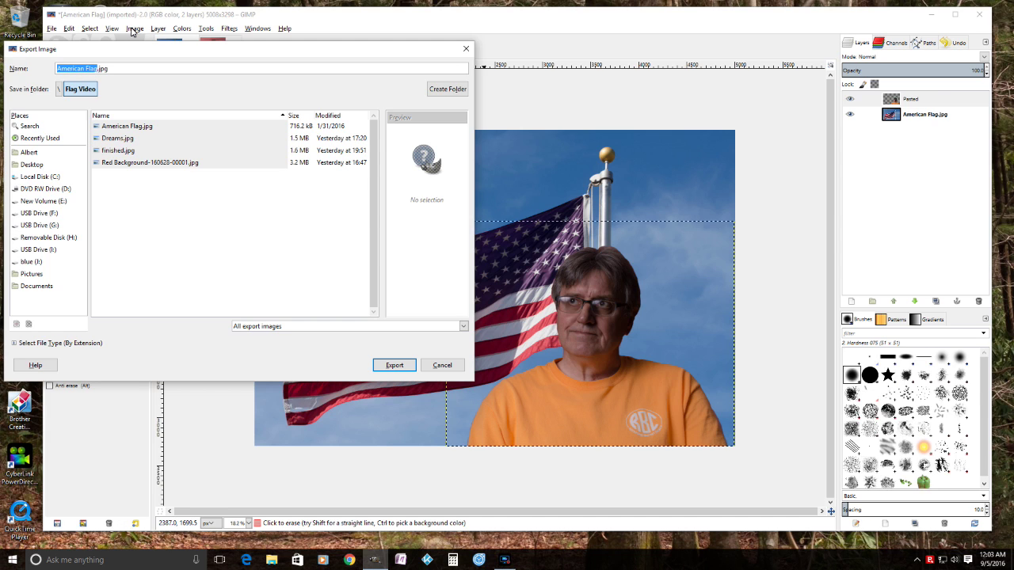
pyautogui.write('Me and ')
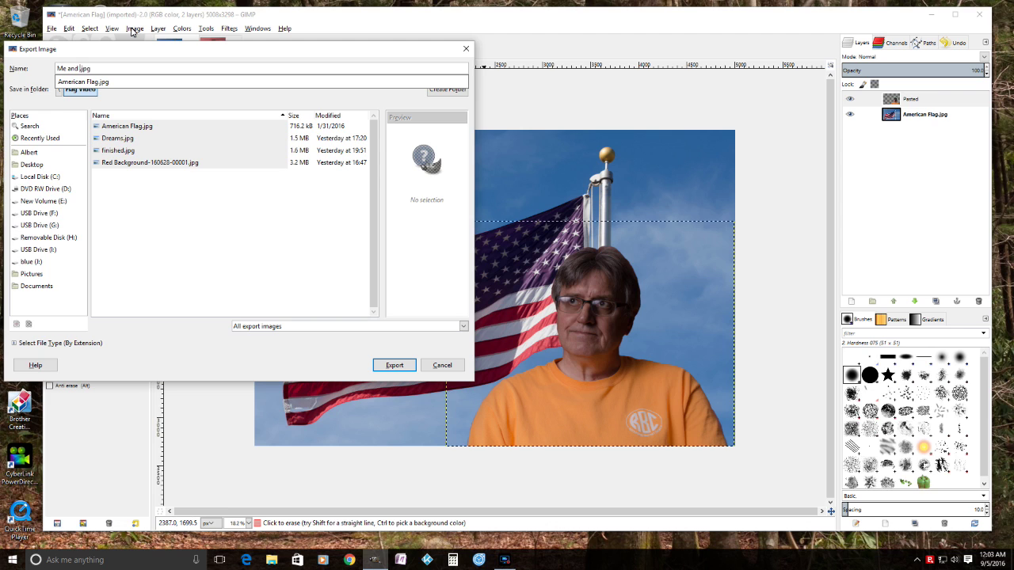
pyautogui.write('Flag')
pyautogui.click(397, 368)
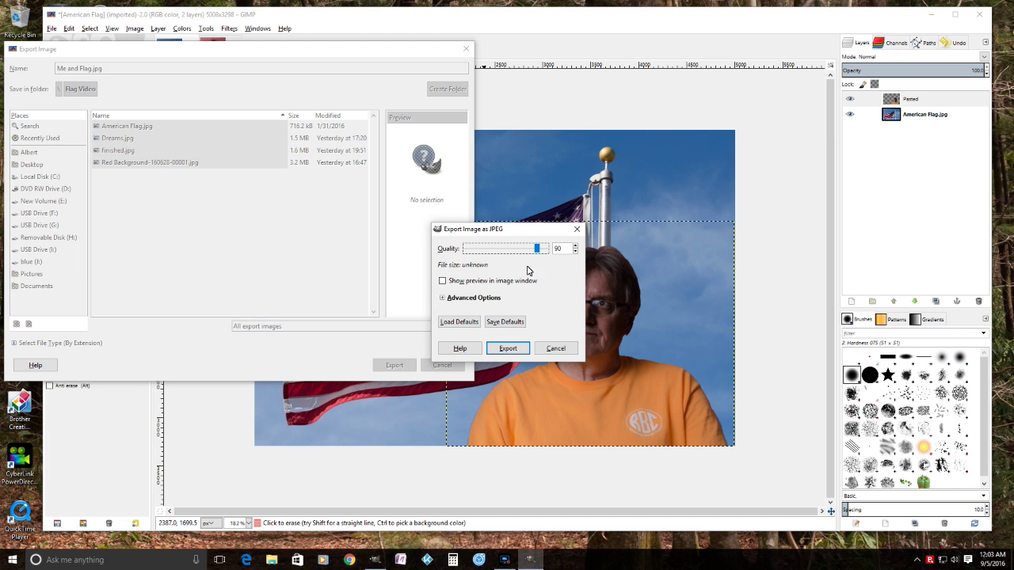
pyautogui.click(510, 349)
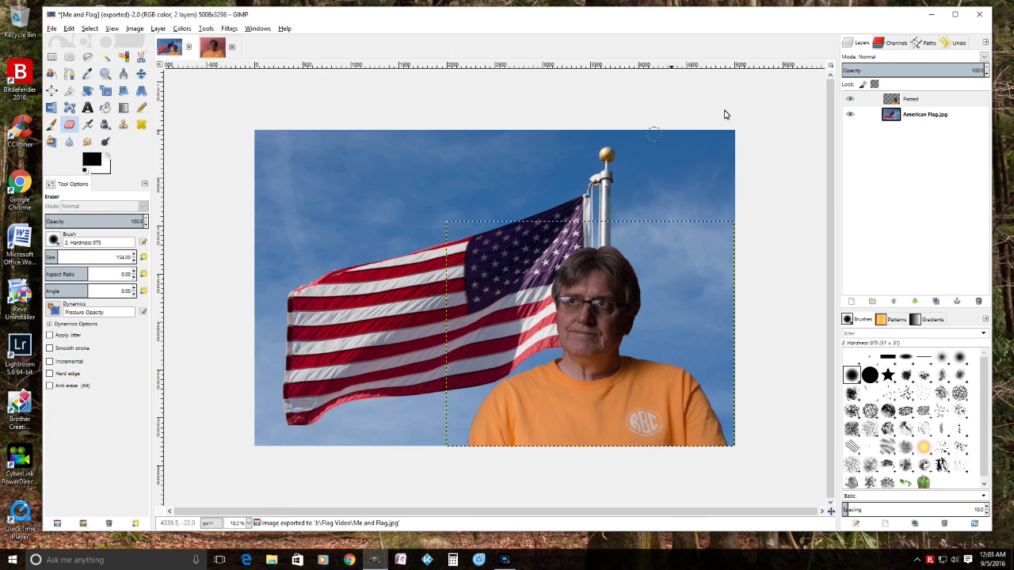
# - Quit GIMP and discard the unsaved changes in both open images
pyautogui.click(978, 18)
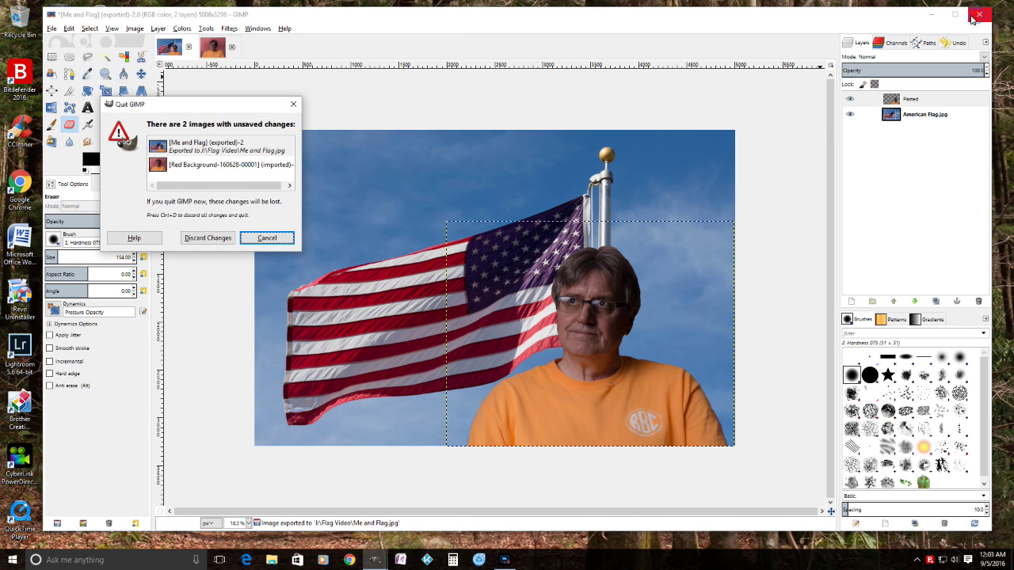
pyautogui.click(191, 240)
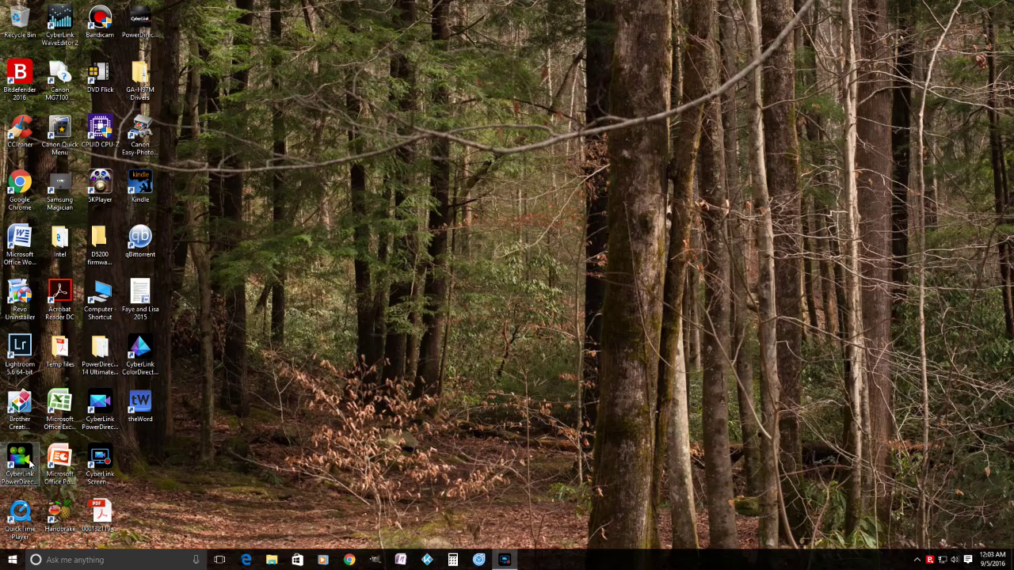
# - Switch to File Explorer and open Me and Flag.jpg from the Flag Video folder on the blue (J:) drive
pyautogui.doubleClick(99, 299)
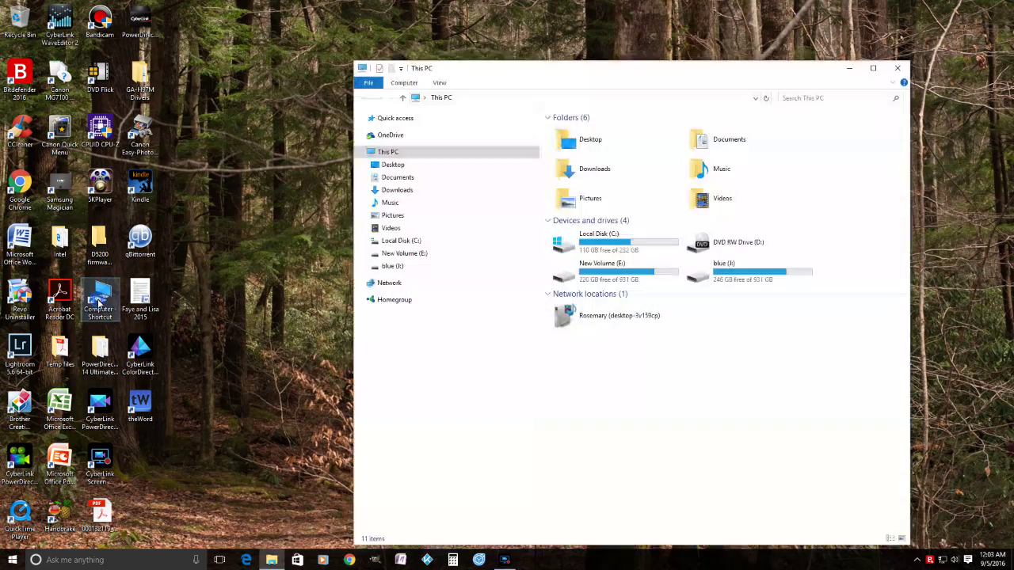
pyautogui.doubleClick(724, 269)
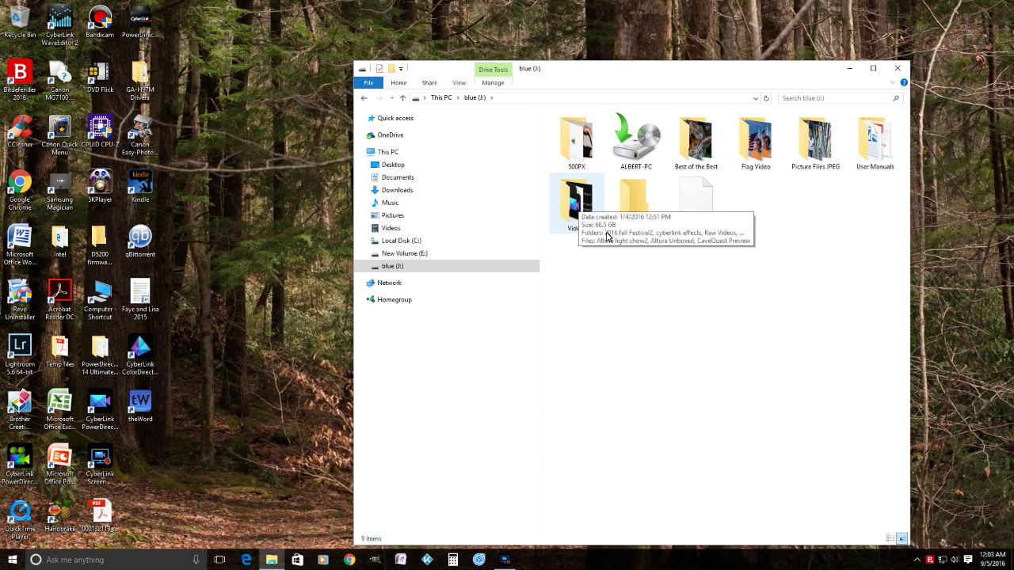
pyautogui.doubleClick(747, 153)
pyautogui.doubleClick(757, 147)
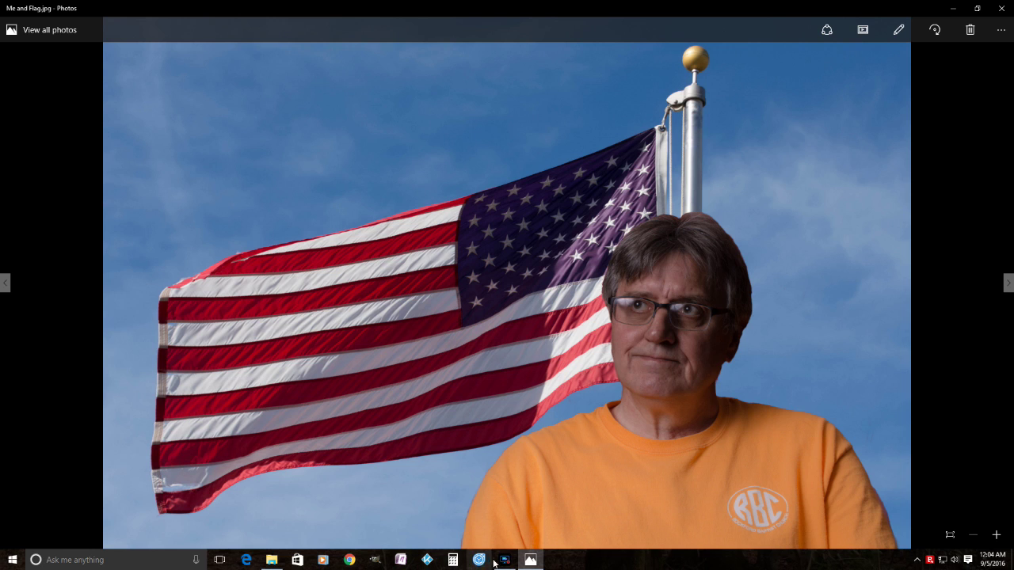
pyautogui.moveTo(502, 562)
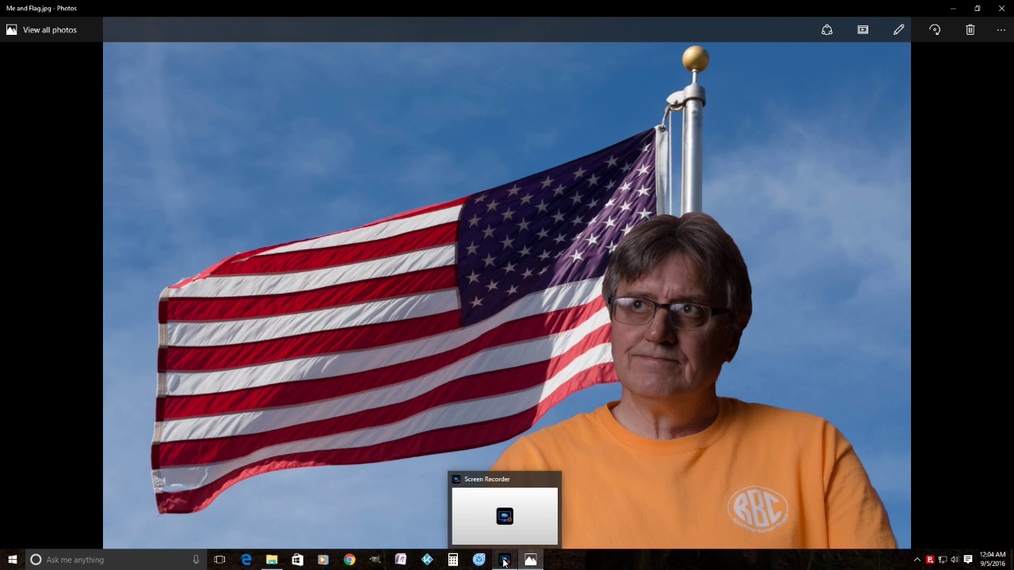
pyautogui.click(504, 562)
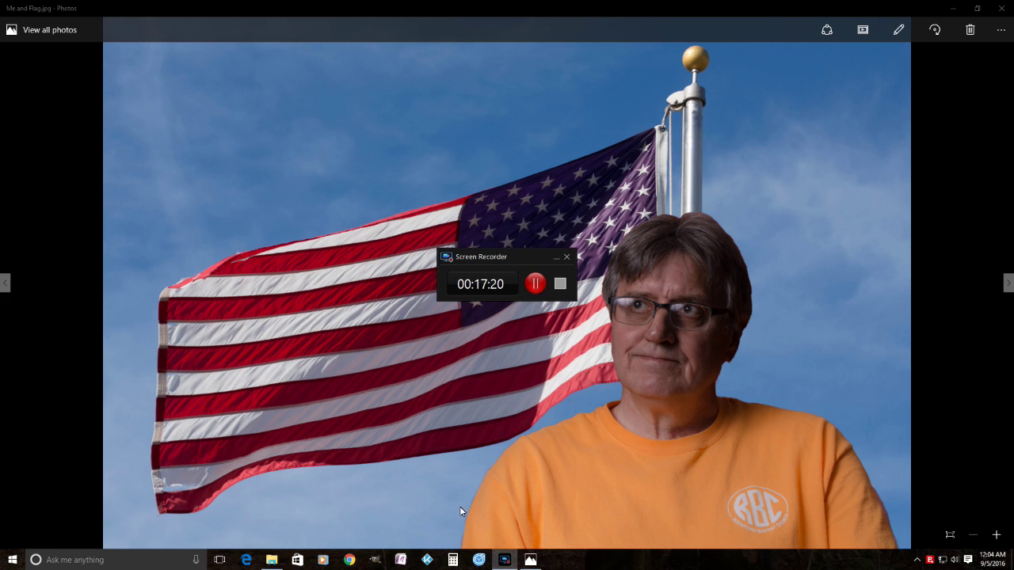